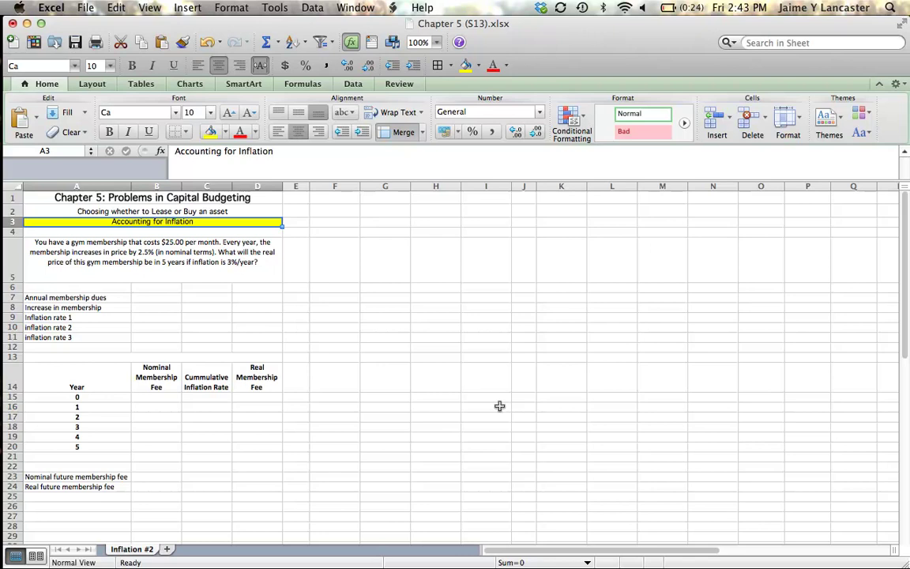
- Fill in the input values: annual membership dues as =25*12, increase in membership as 2.5% and inflation rate 1 as 3%
click(153, 297)
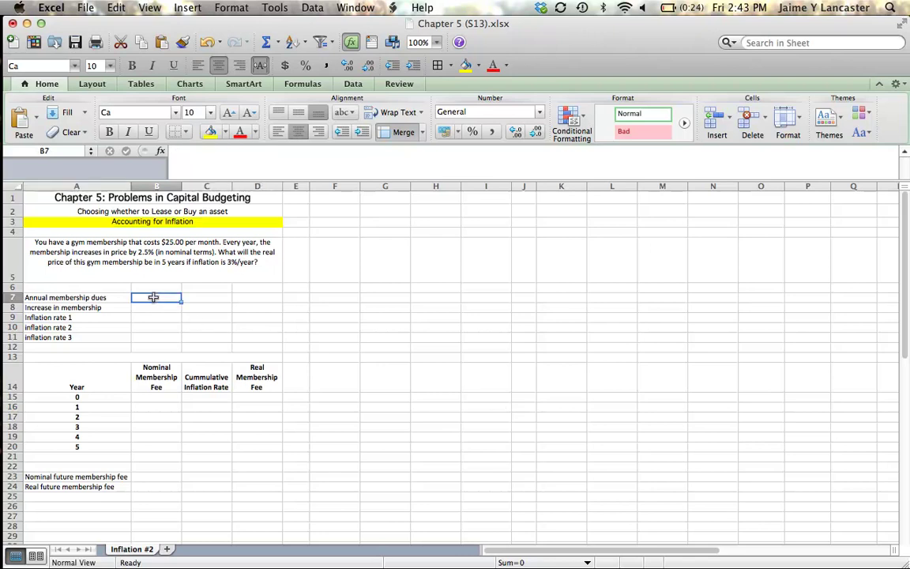
text(=)
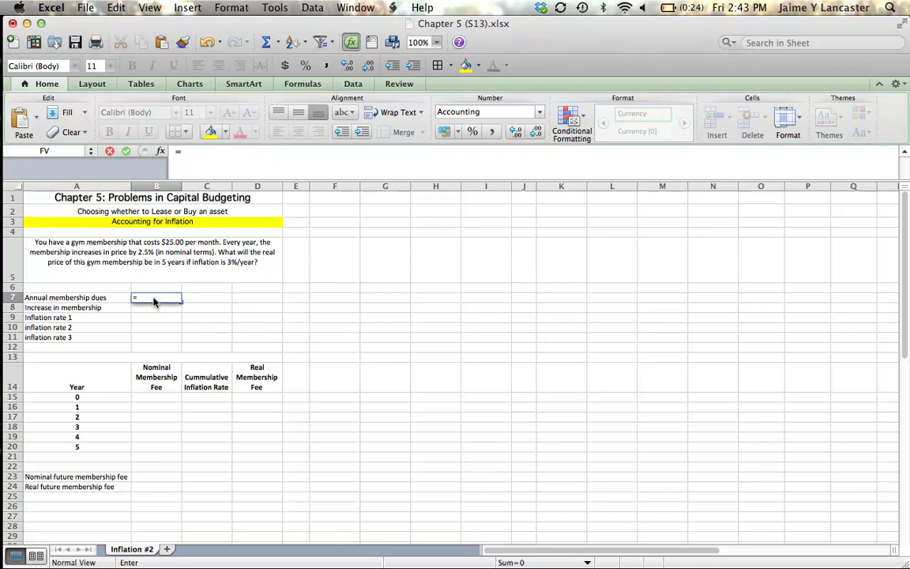
text(25*12)
key(Return)
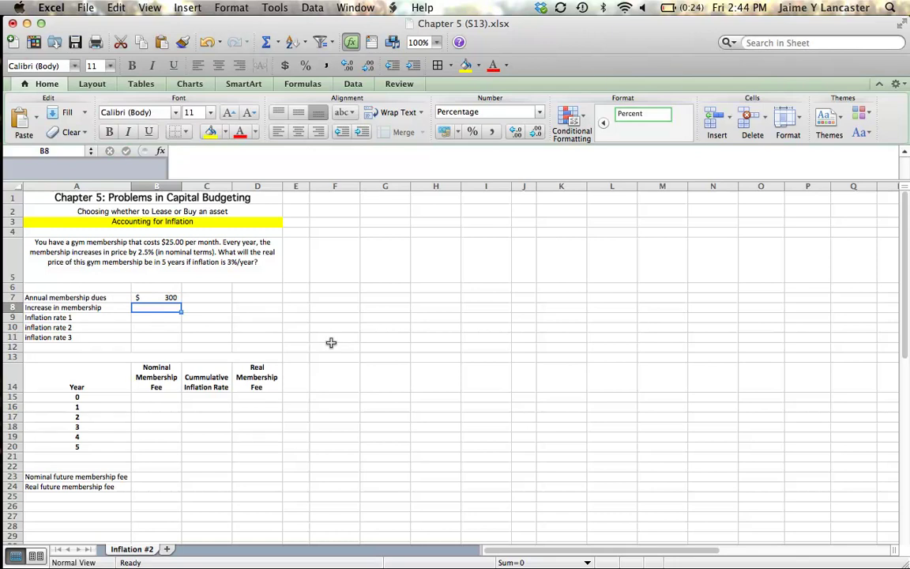
text(2.5%)
key(Return)
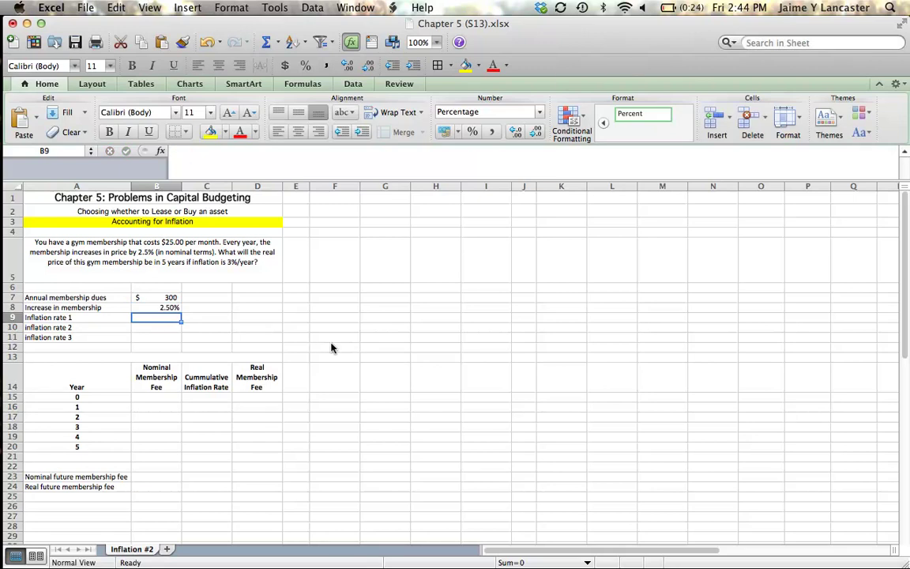
text(3%)
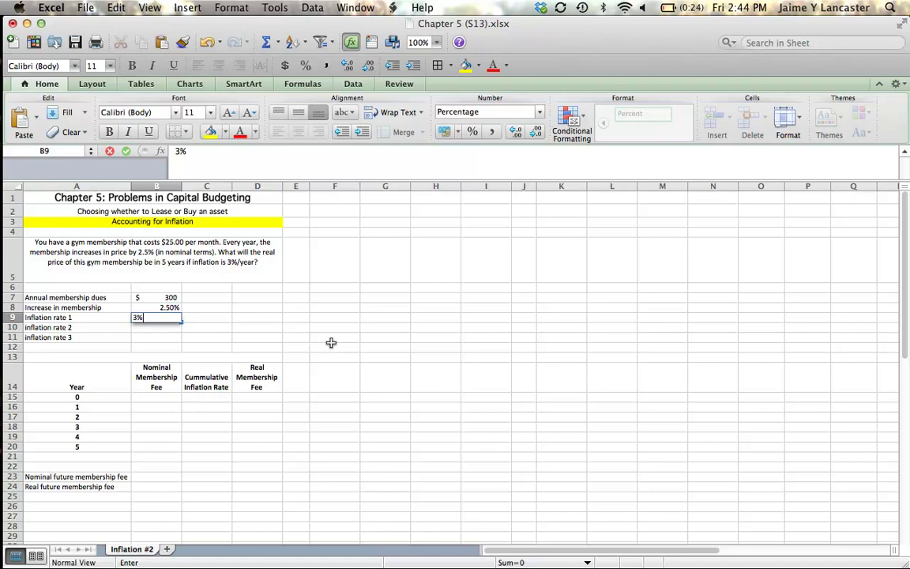
key(Return)
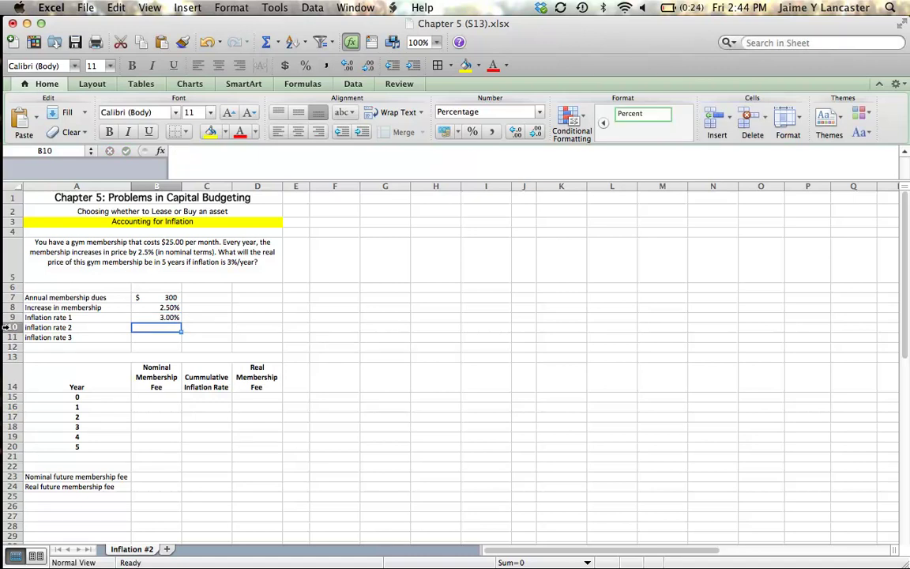
- Delete the two rows for inflation rate 2 and inflation rate 3
drag(7, 327, 12, 337)
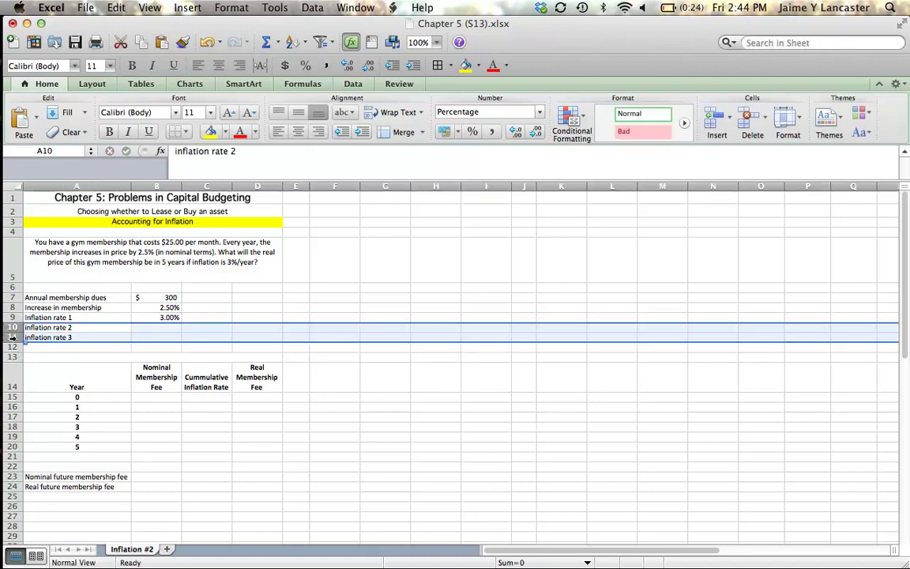
right_click(12, 338)
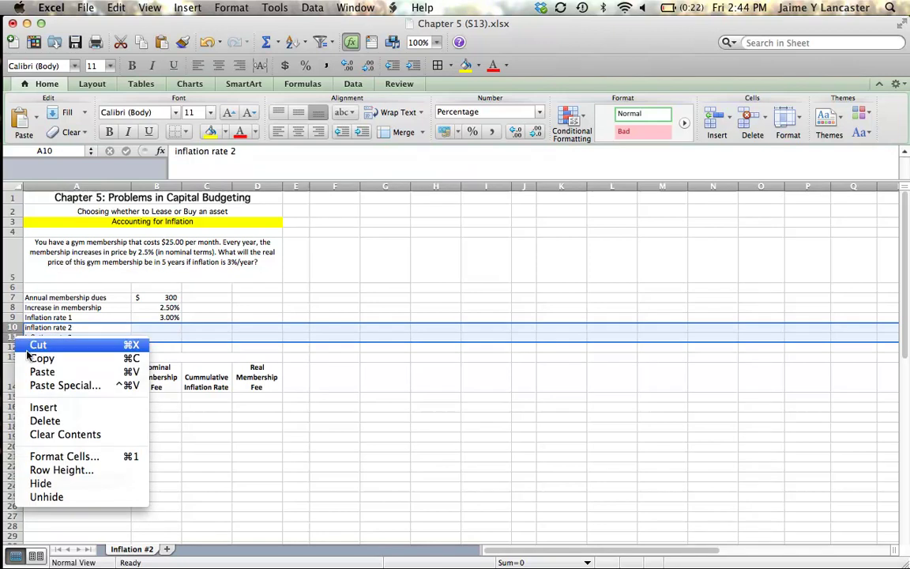
click(58, 421)
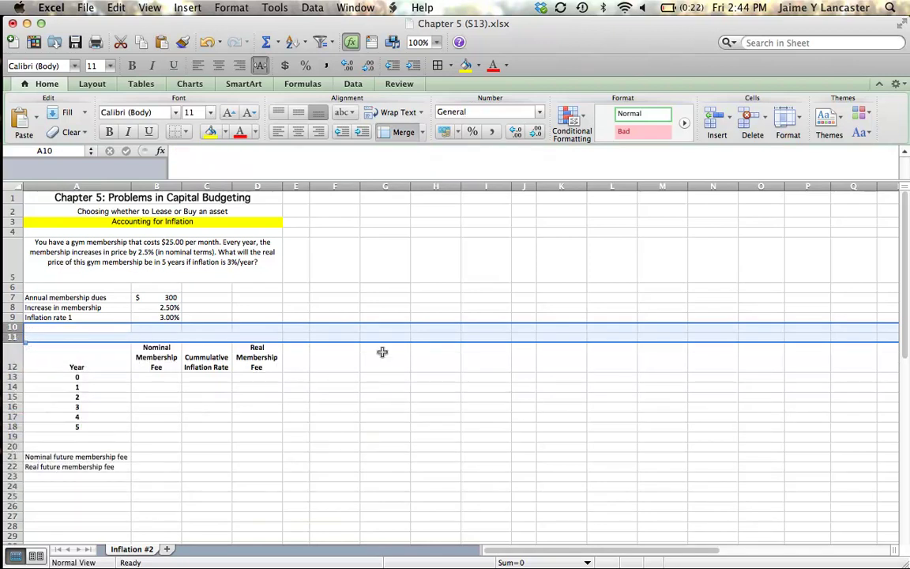
- Link the year 0 nominal membership fee in B13 to the annual membership dues in B7
click(163, 376)
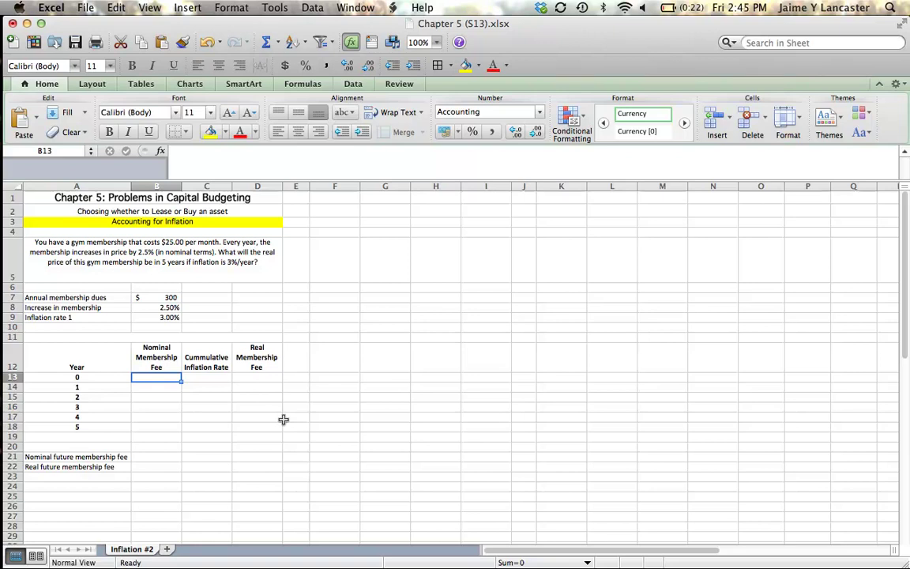
text(=)
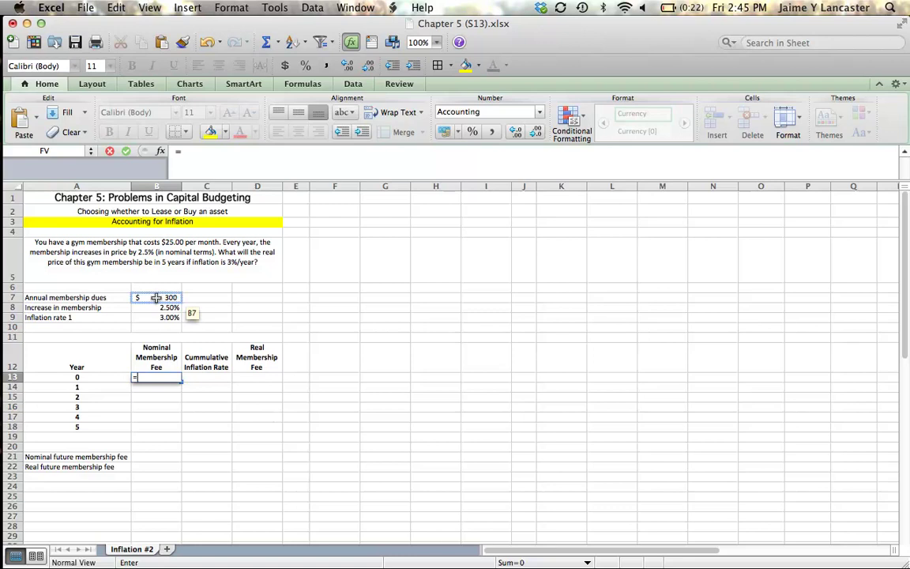
click(157, 298)
key(Return)
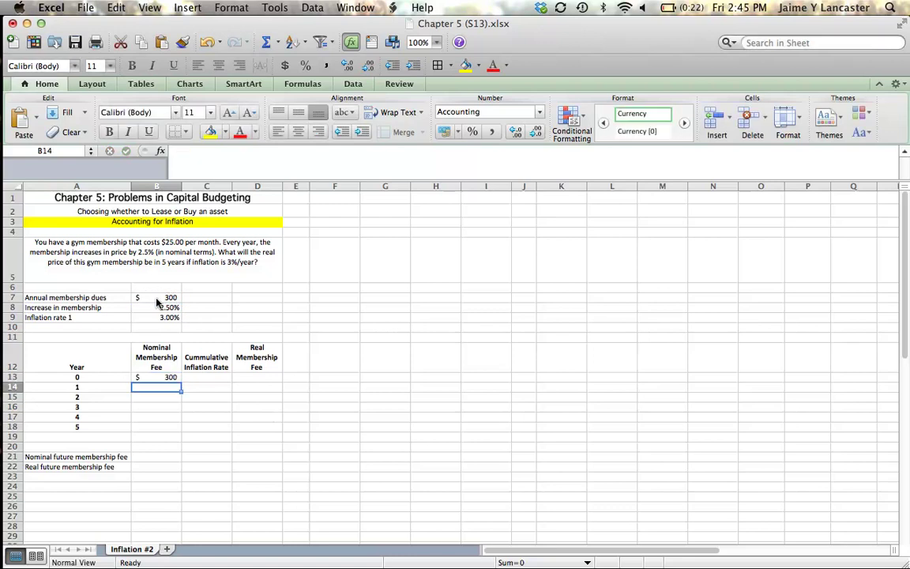
- Enter the year 1 nominal membership fee in B14 as =$B$7*(1+$B$8)^A14, with absolute references to the dues and the increase
text(=)
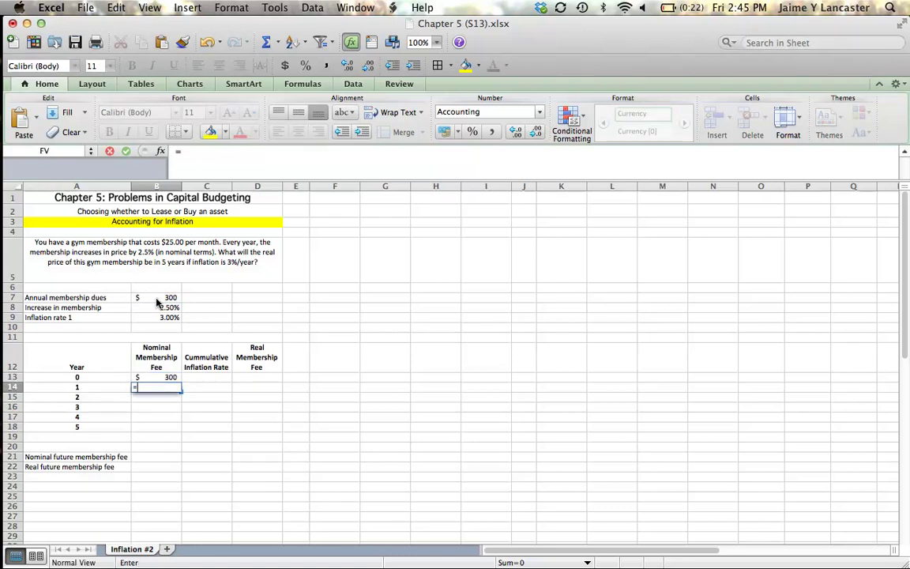
click(160, 298)
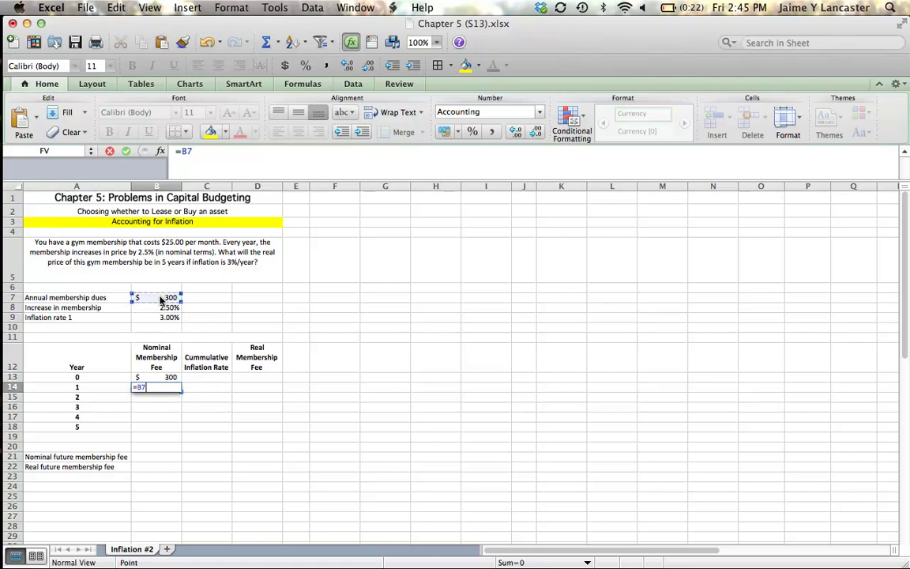
text(*(1)
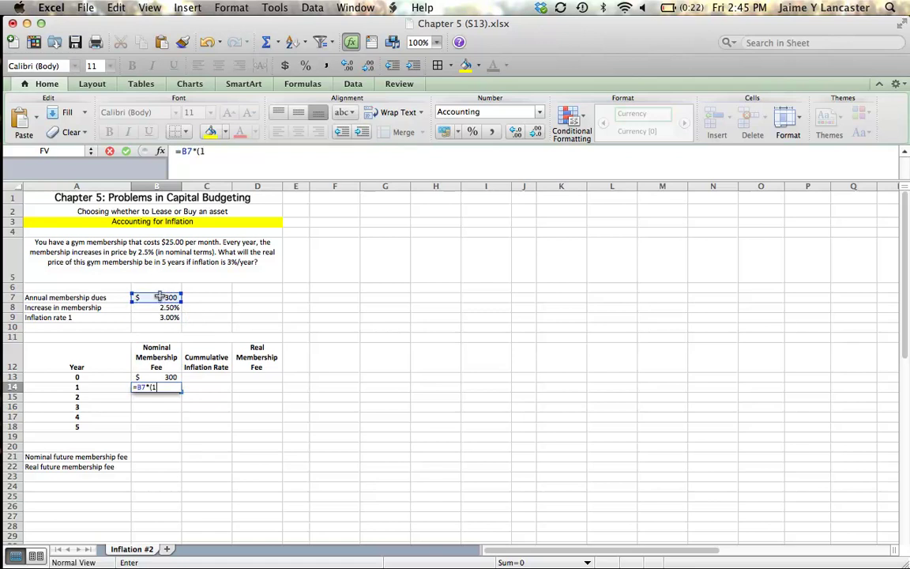
text(+)
click(163, 309)
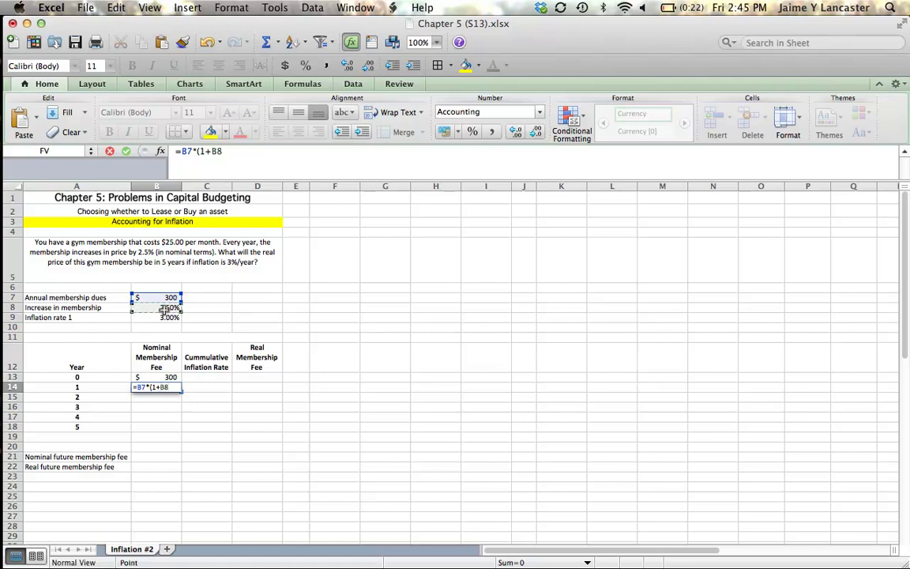
text()^)
click(89, 388)
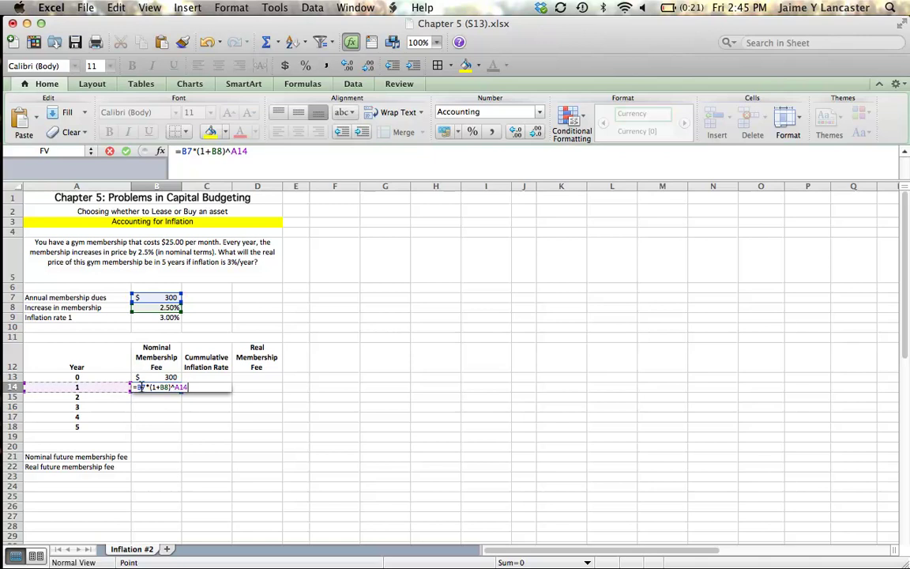
click(140, 387)
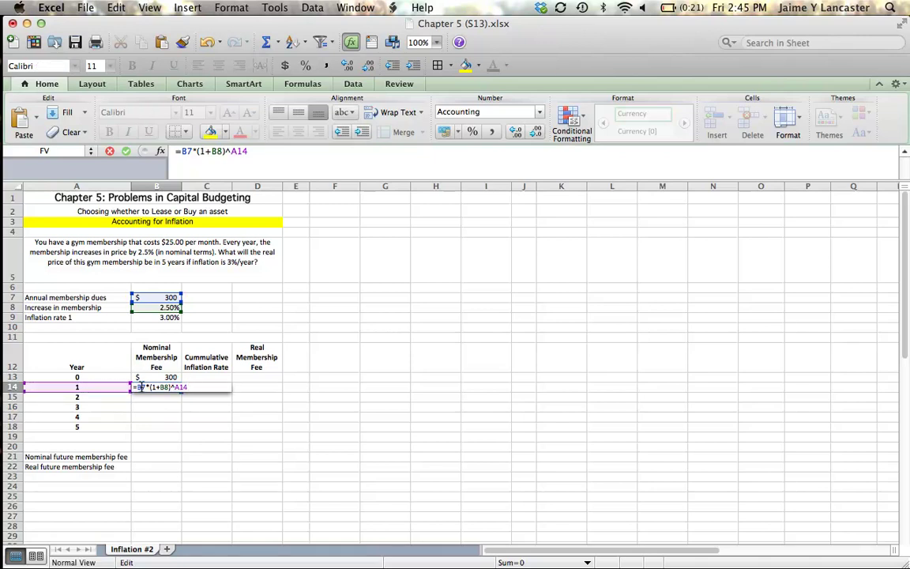
key(super+t)
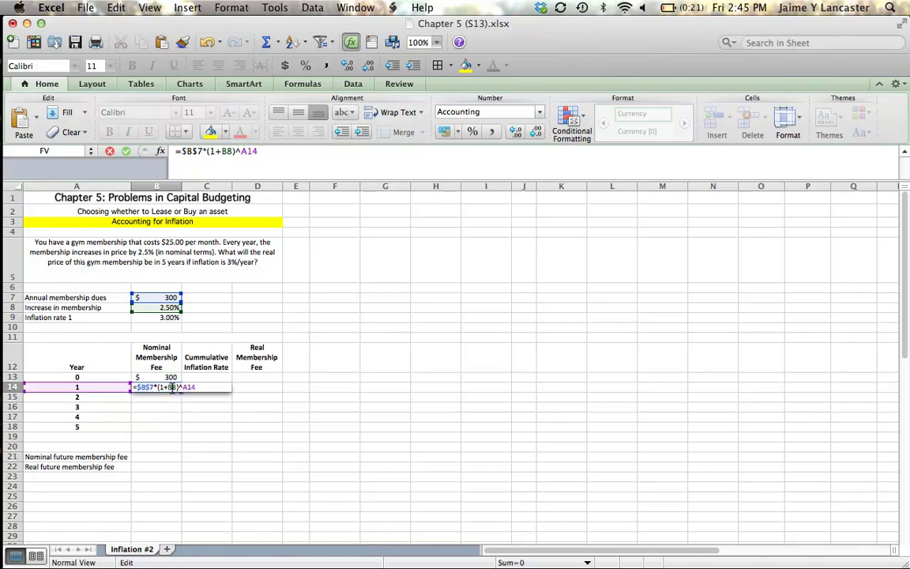
click(170, 387)
key(super+t)
key(Return)
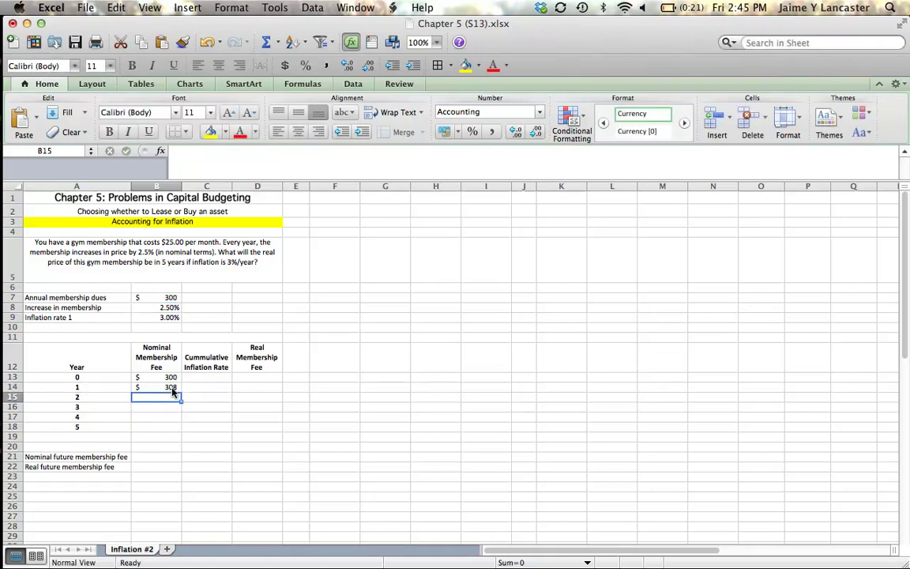
- Copy the year 1 nominal membership fee formula down through year 5
click(175, 389)
double_click(181, 390)
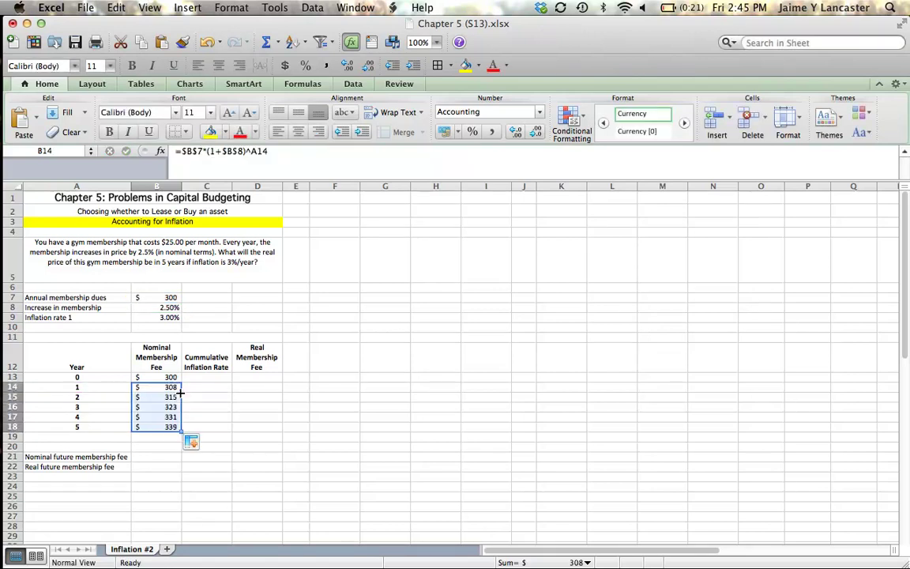
click(163, 429)
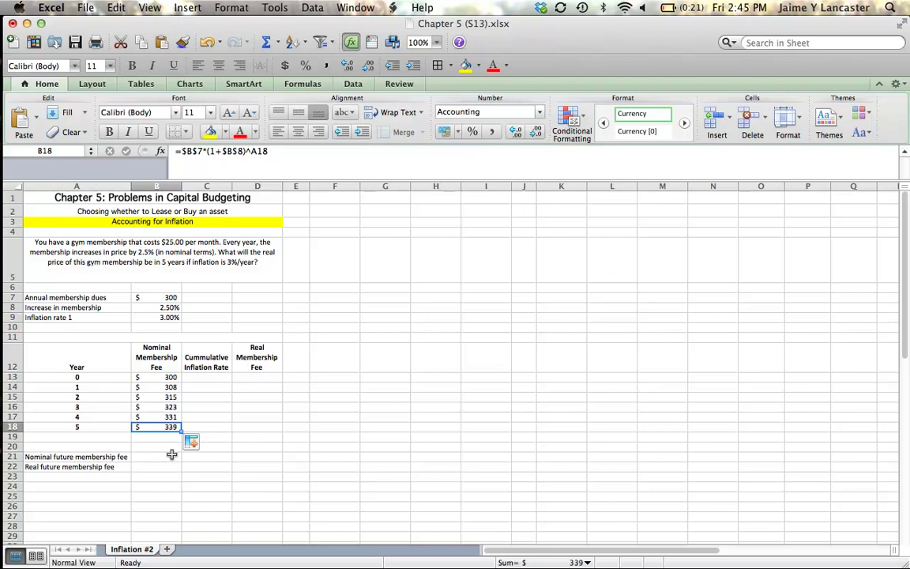
- Enter the year 0 cumulative inflation rate in C13 as =(1+$B$9)^A13-1, with an absolute reference to inflation rate 1
click(208, 377)
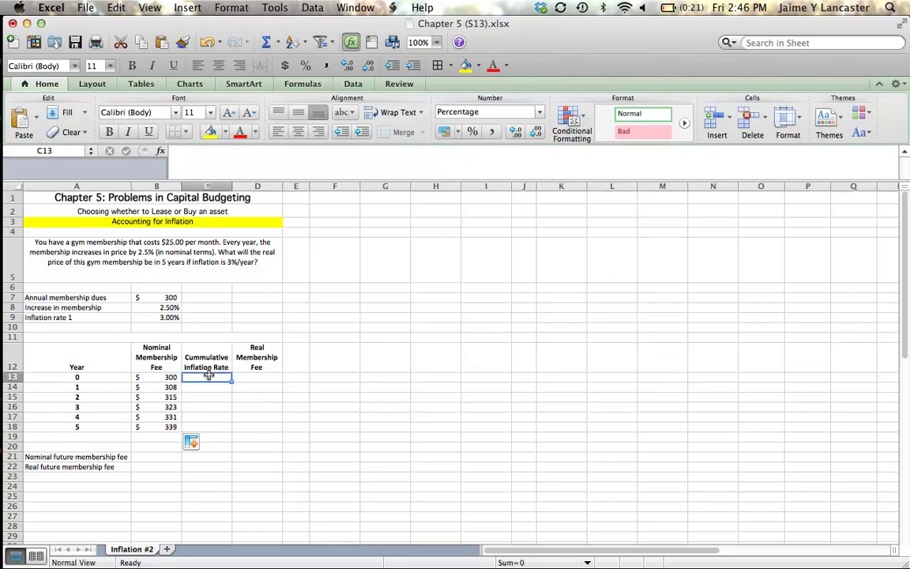
text(=)
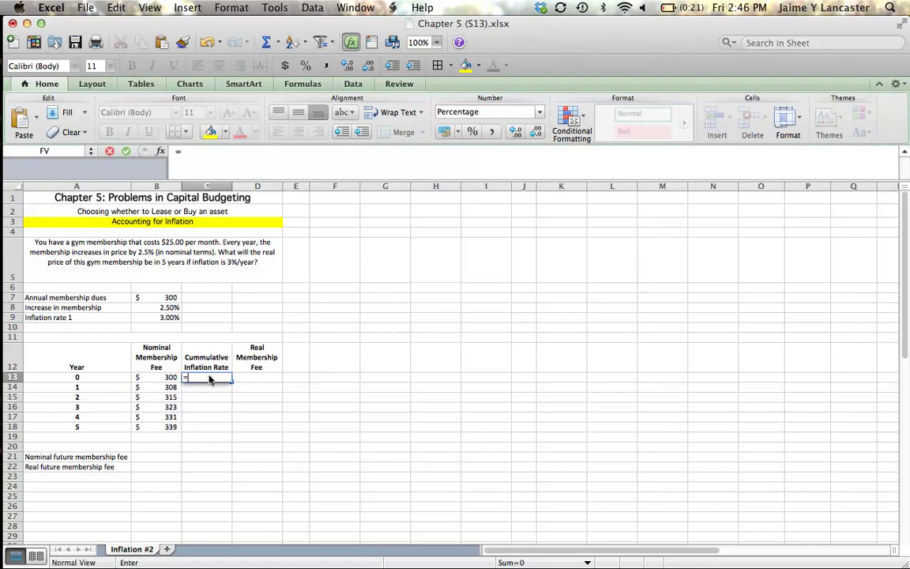
text((1+)
click(166, 317)
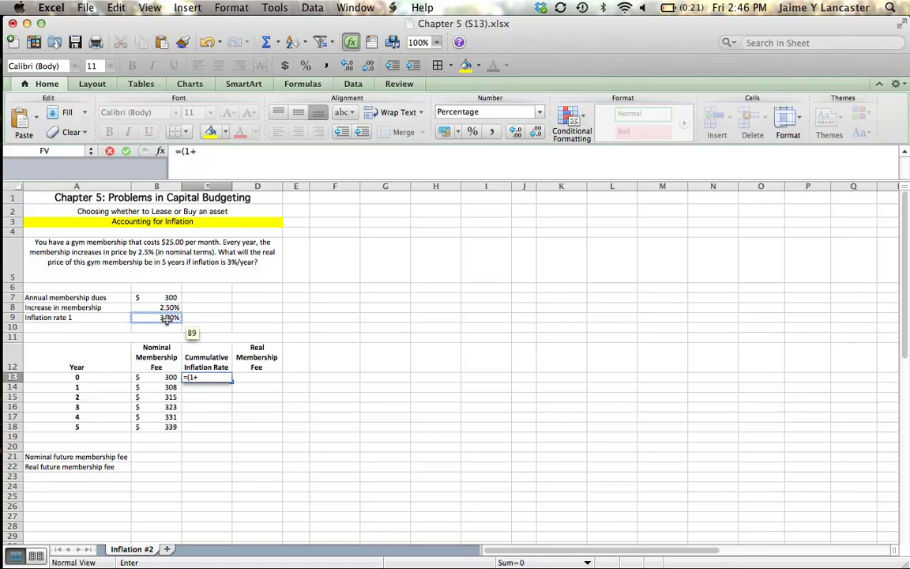
text())
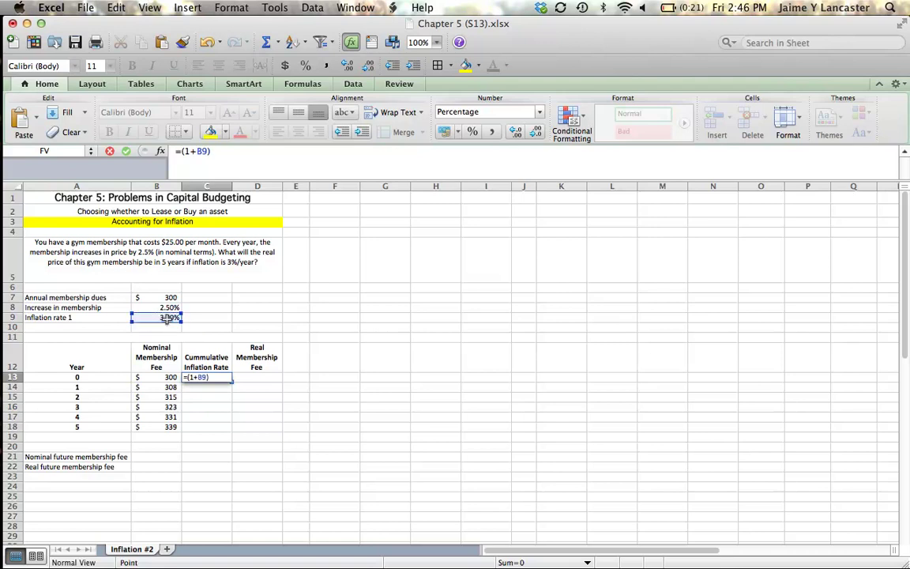
text(^)
click(98, 376)
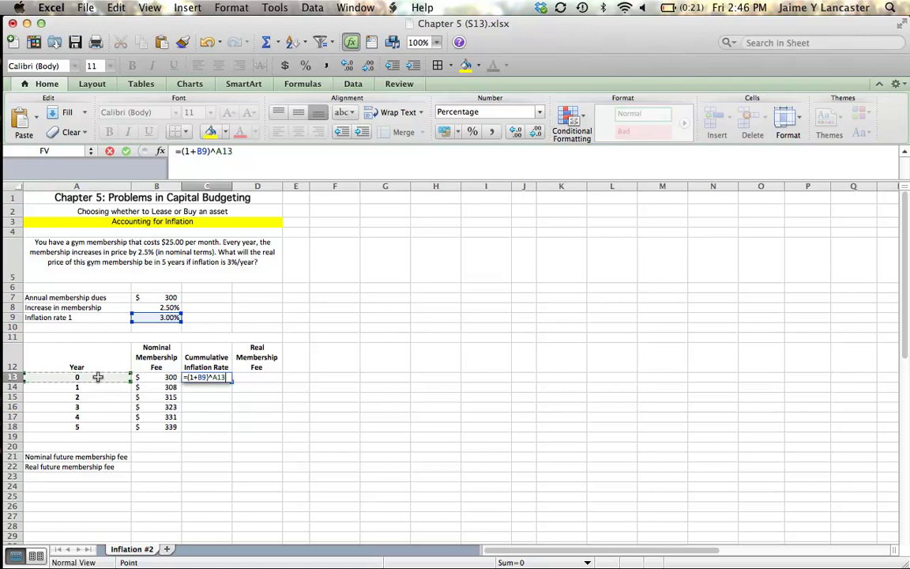
text(-1)
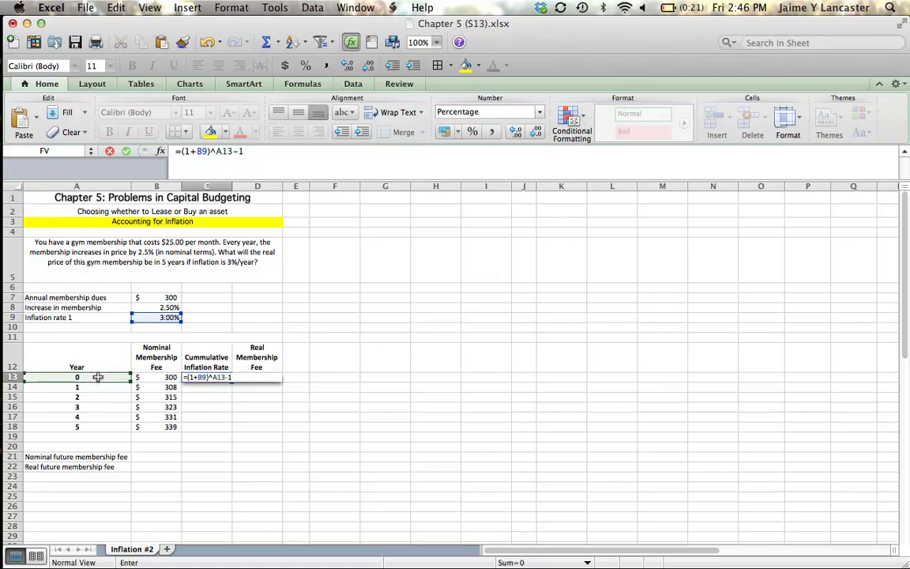
click(200, 151)
key(super+t)
key(Return)
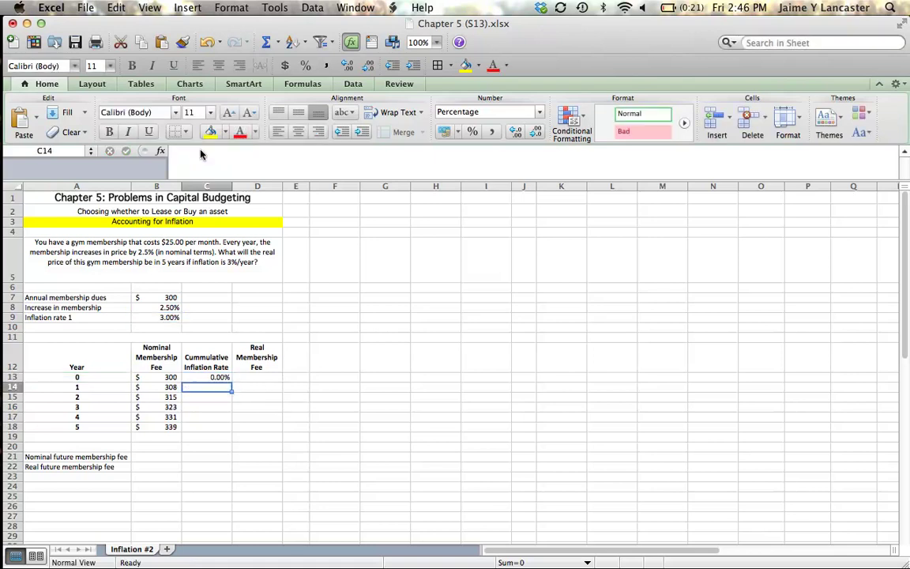
- Copy the year 0 cumulative inflation rate formula down through year 5 and review the rates of the individual years
click(218, 379)
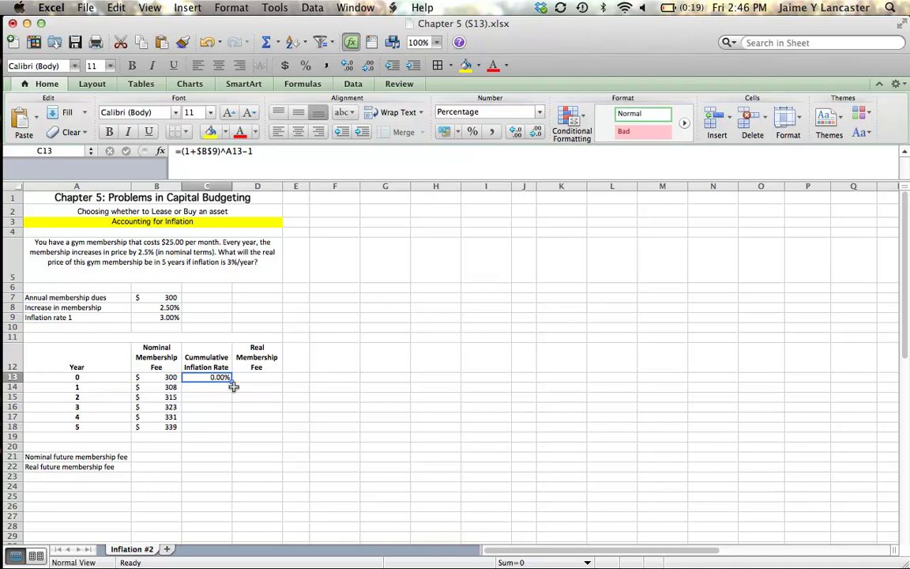
double_click(231, 382)
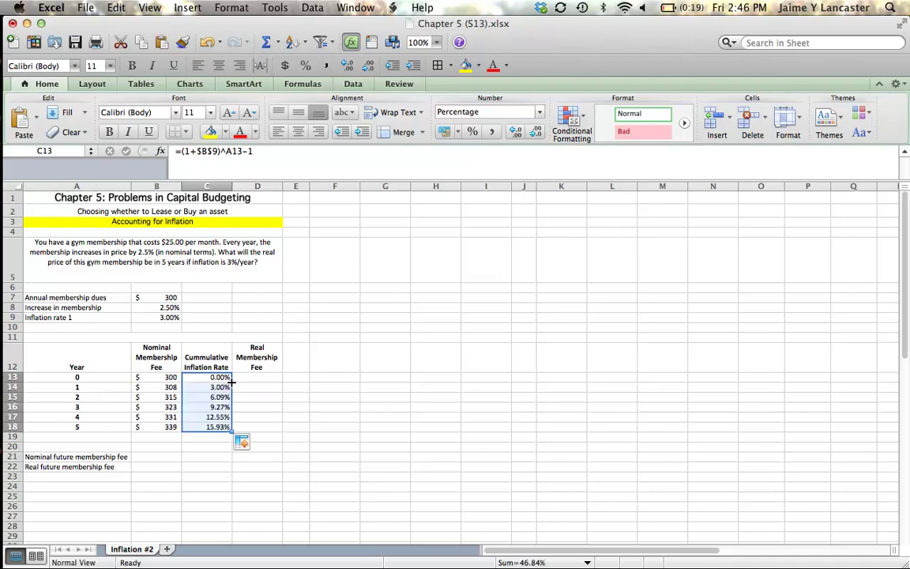
click(209, 476)
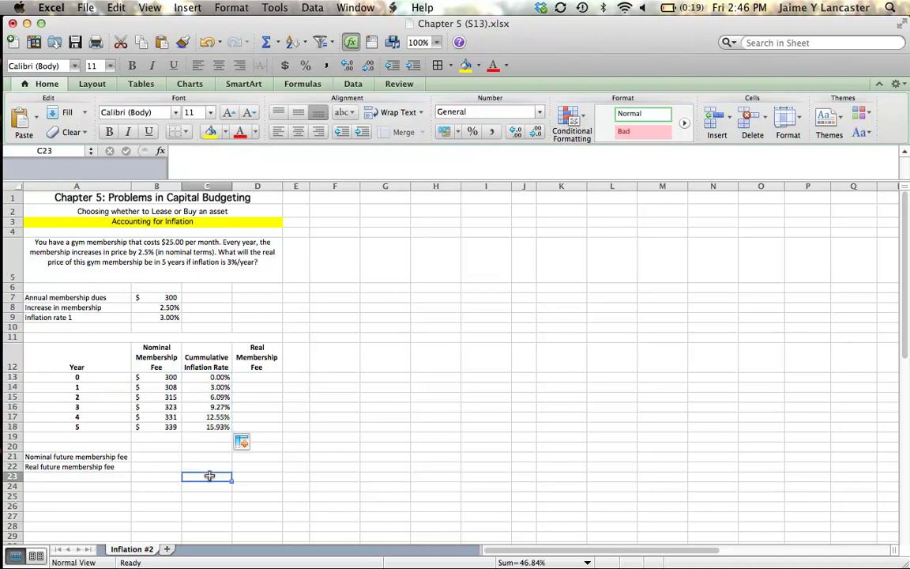
click(209, 387)
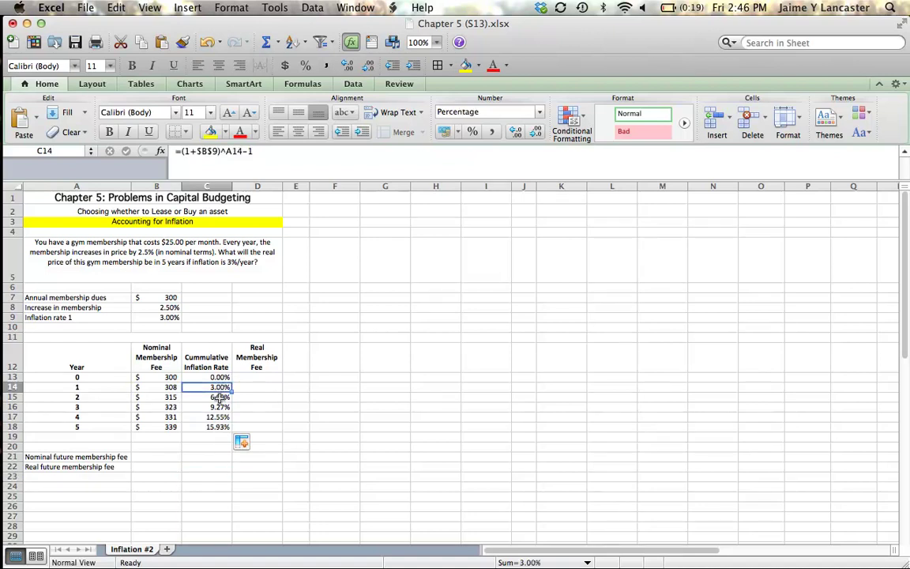
key(Down)
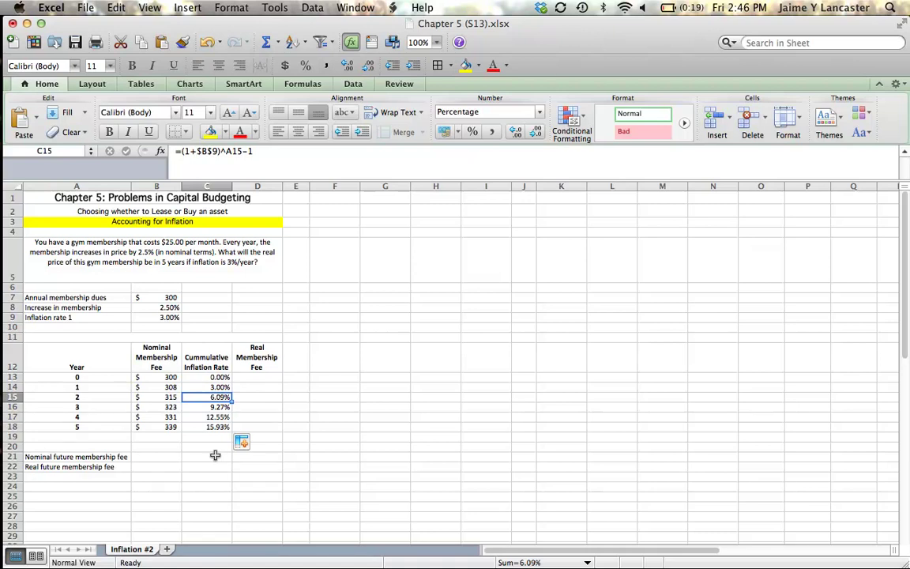
click(221, 407)
click(221, 416)
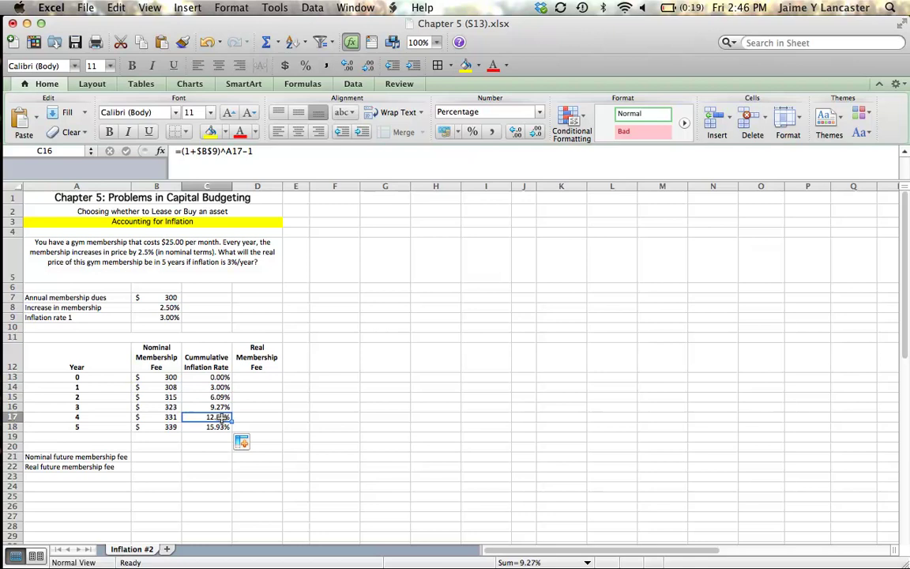
click(222, 426)
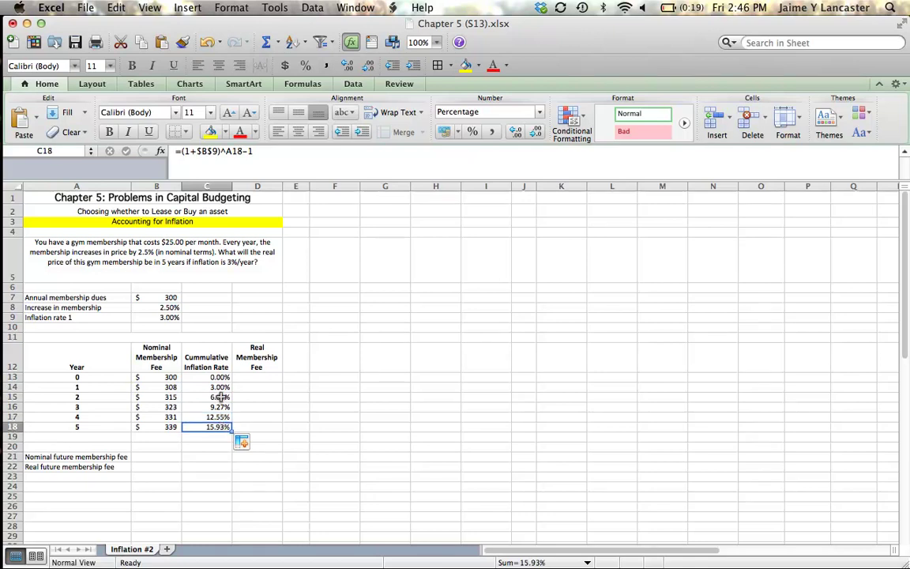
key(Up)
key(Up)
key(Up)
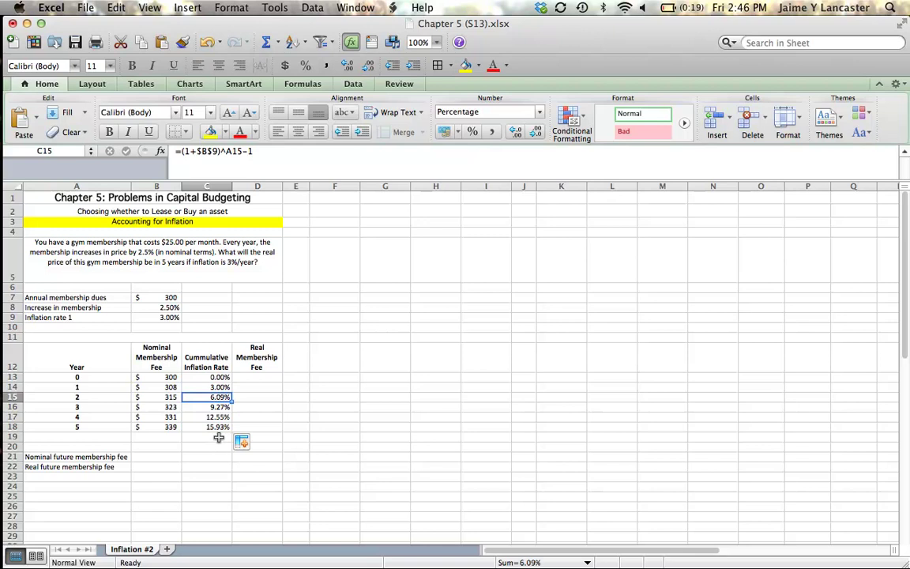
- Enter the year 0 real membership fee in D13 as =B13/(1+C13), dividing the nominal fee by one plus cumulative inflation
click(251, 383)
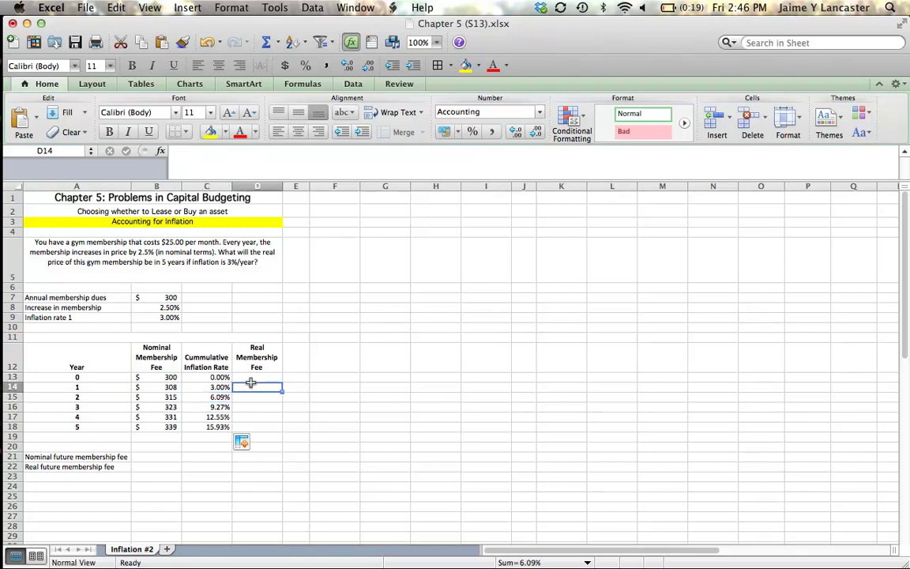
click(252, 377)
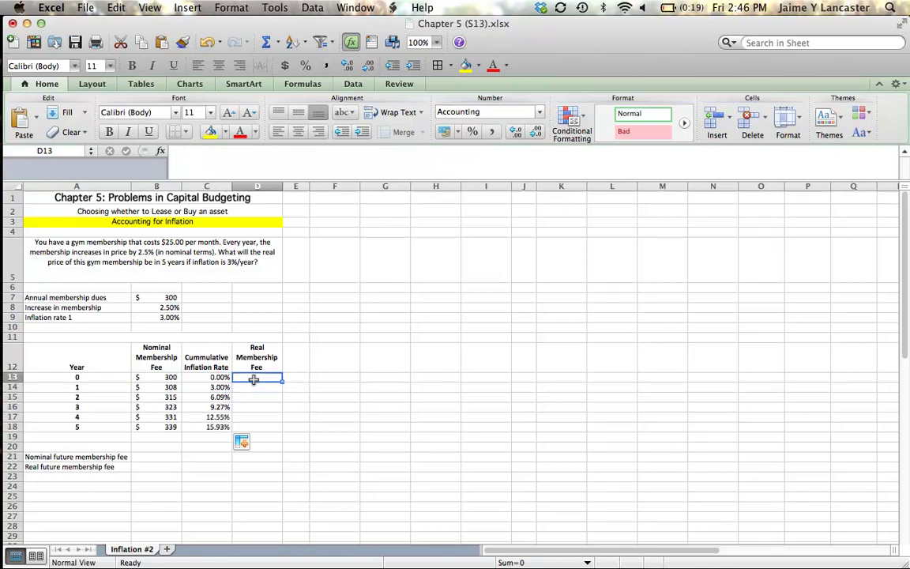
text(=)
click(172, 379)
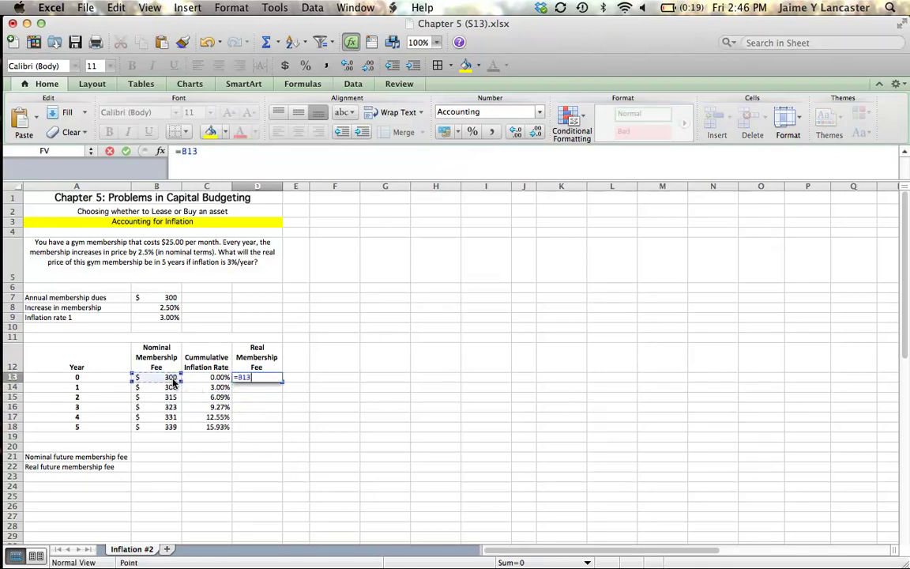
text(/(1)
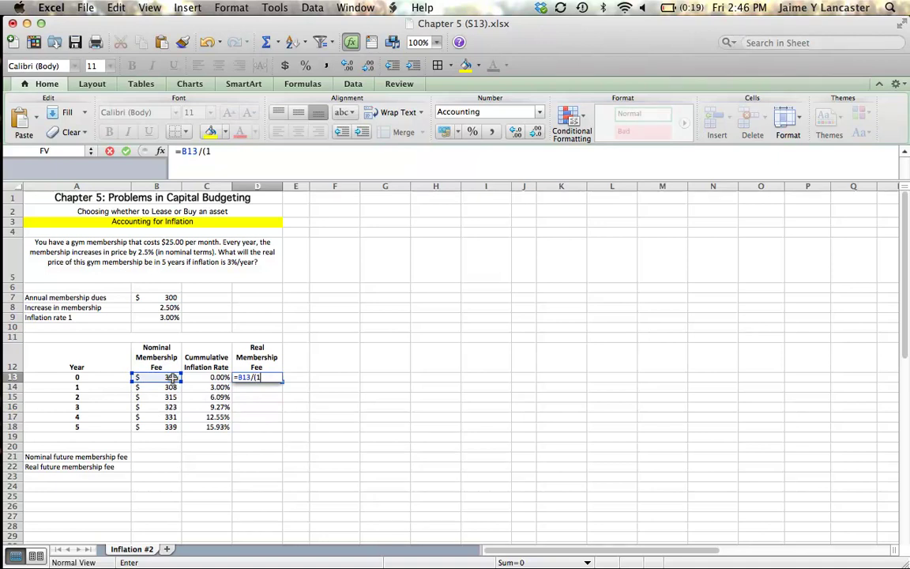
text(+)
click(203, 379)
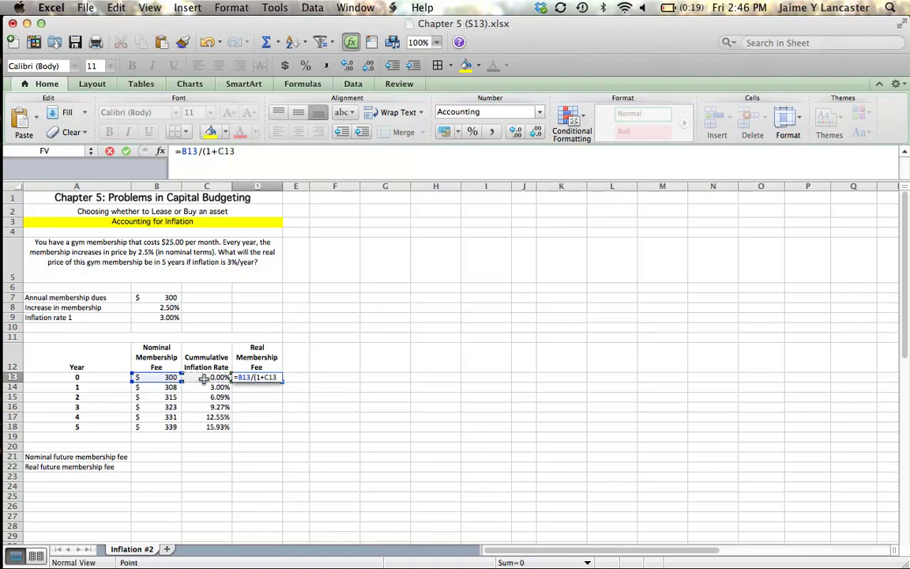
text())
key(Return)
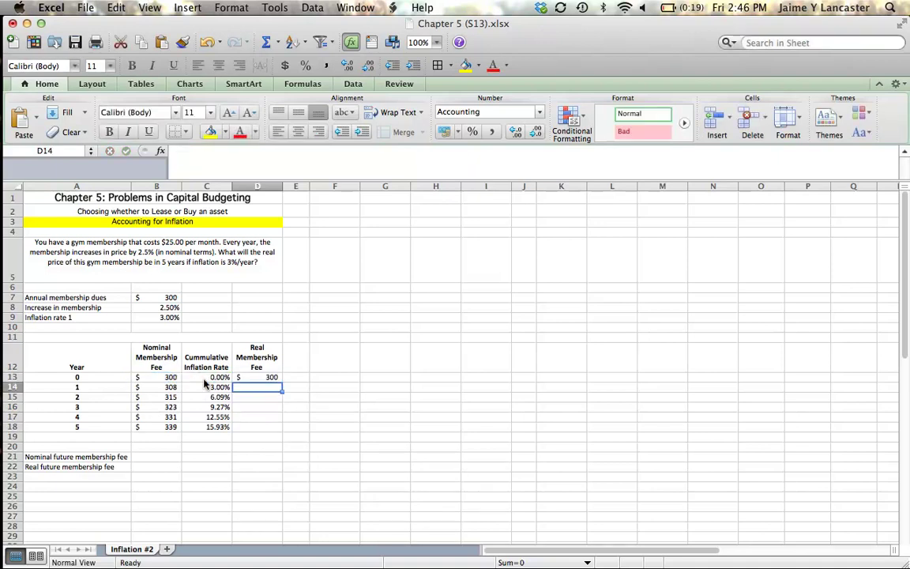
- Copy the year 0 real membership fee formula down through year 5 and check the year 5 real and nominal fees
click(260, 378)
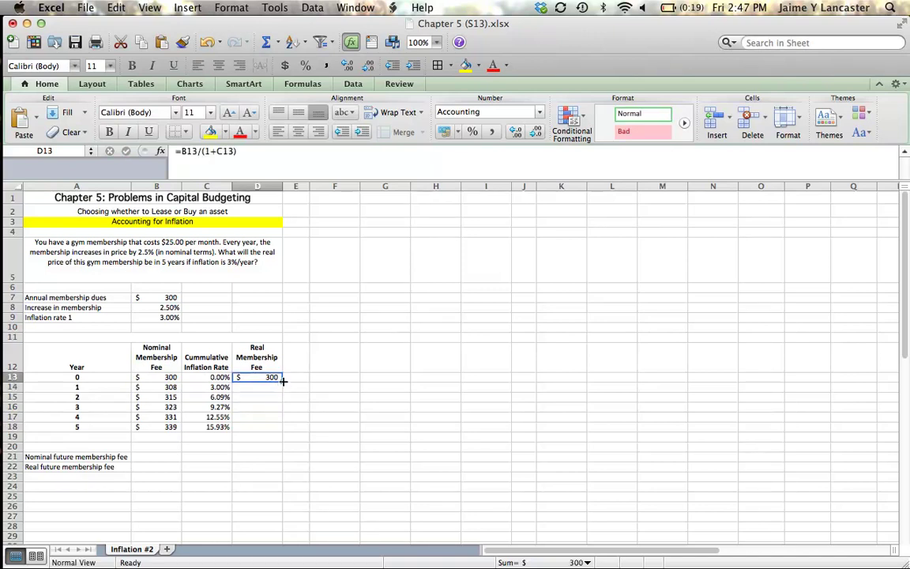
drag(282, 381, 281, 391)
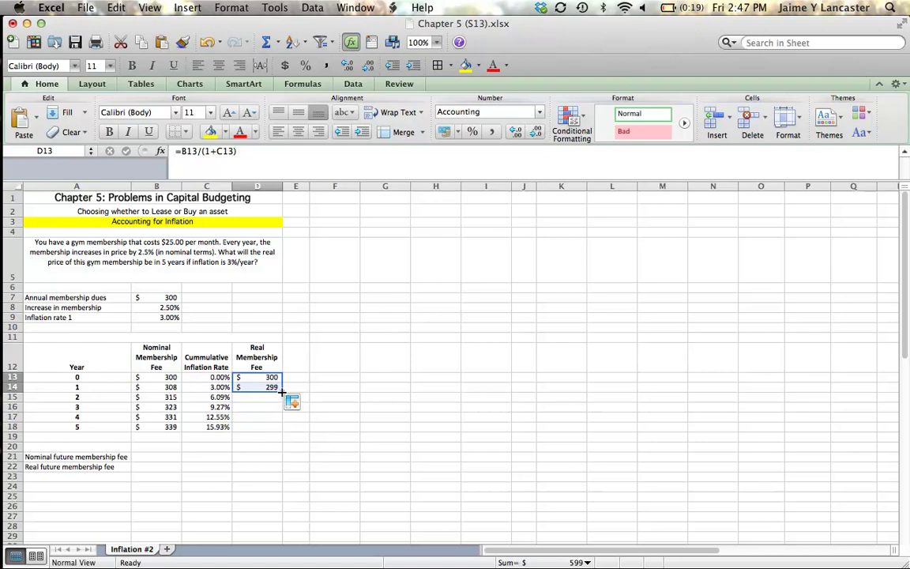
drag(281, 391, 281, 431)
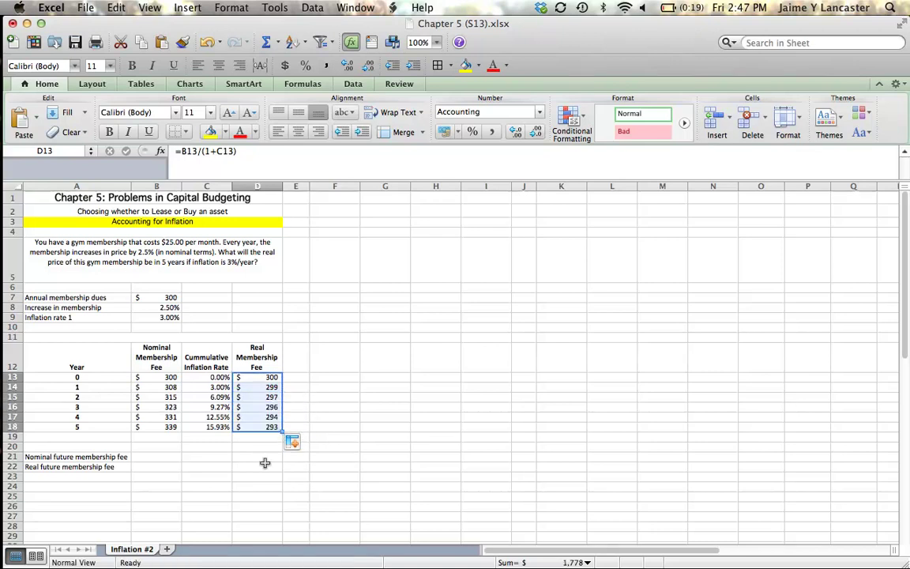
click(265, 458)
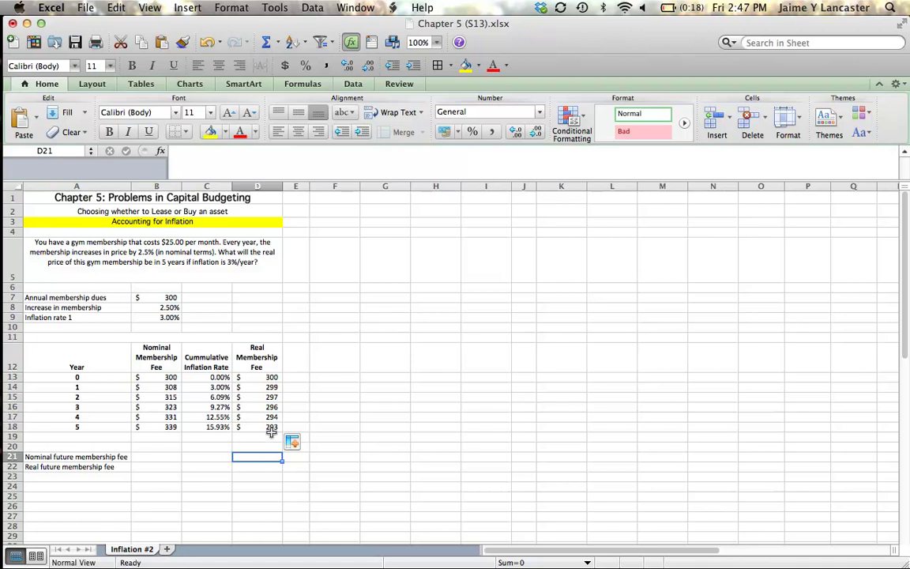
click(271, 426)
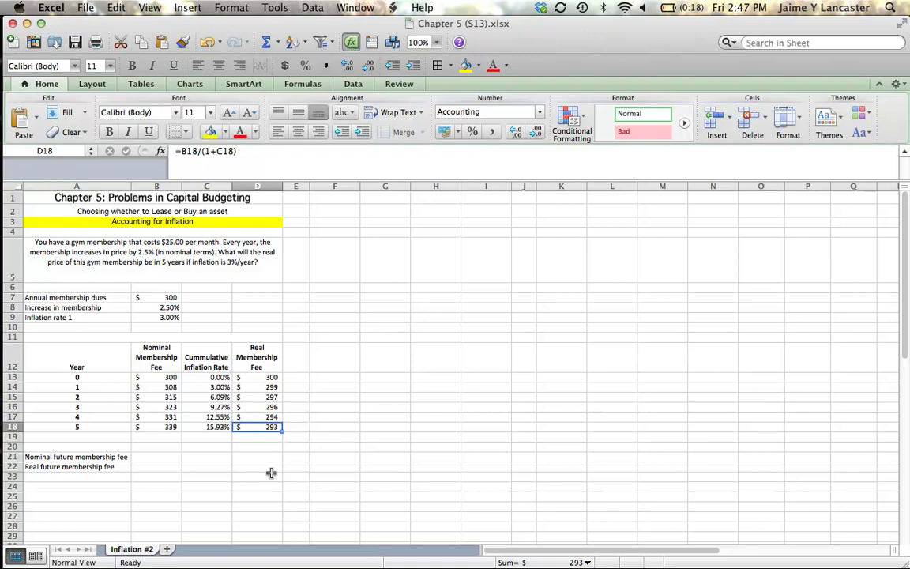
click(162, 426)
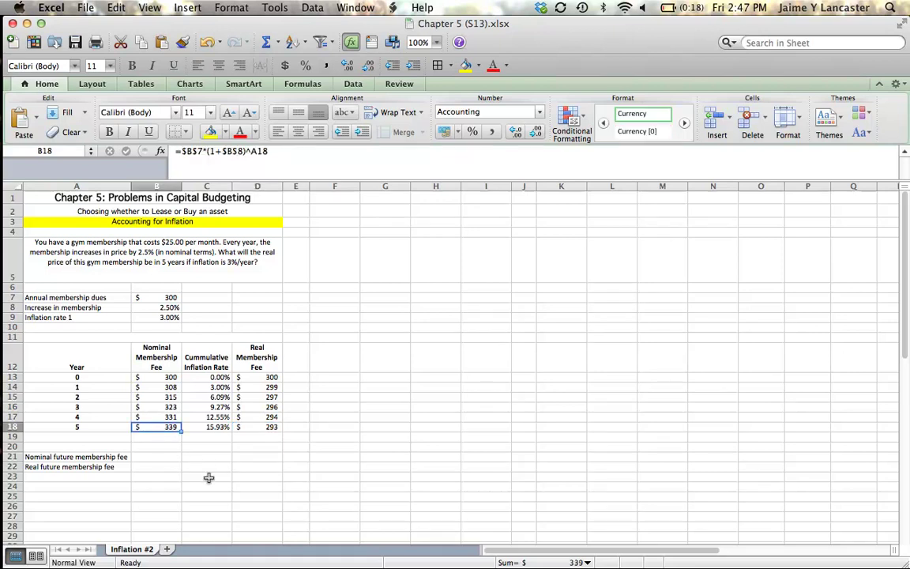
- Enter the nominal future membership fee in B21 as =B7*(1+B8)^A18 and compare it with the year 5 nominal fee
click(164, 458)
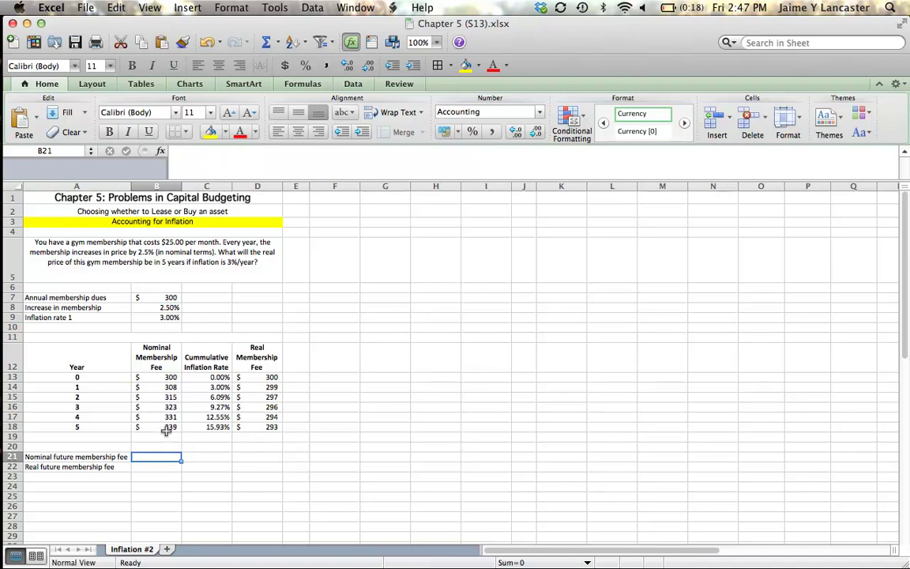
click(162, 426)
click(170, 458)
text(=)
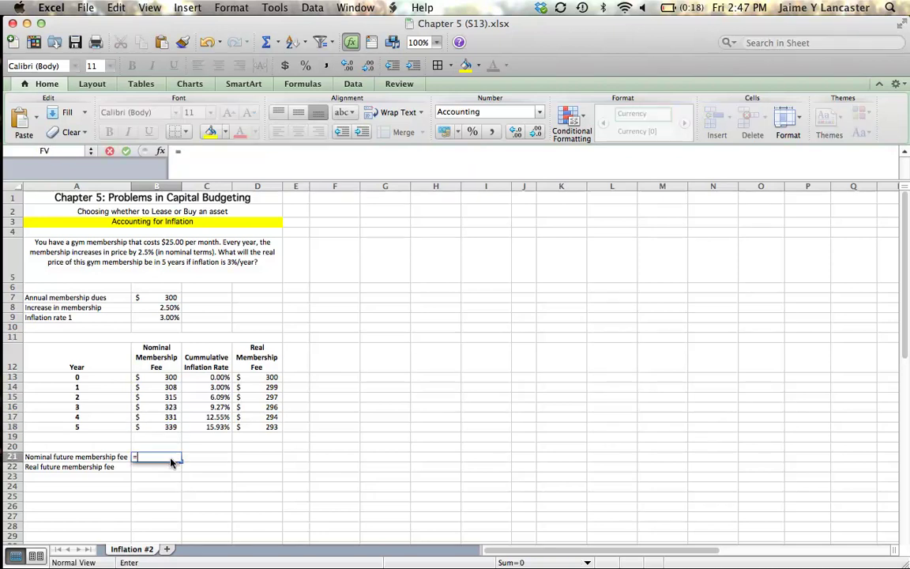
click(160, 297)
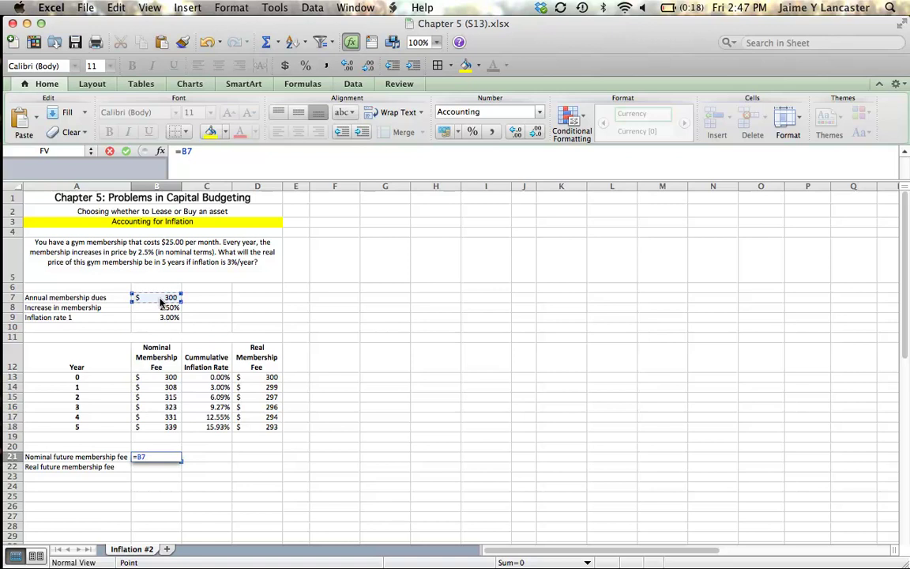
text(*)
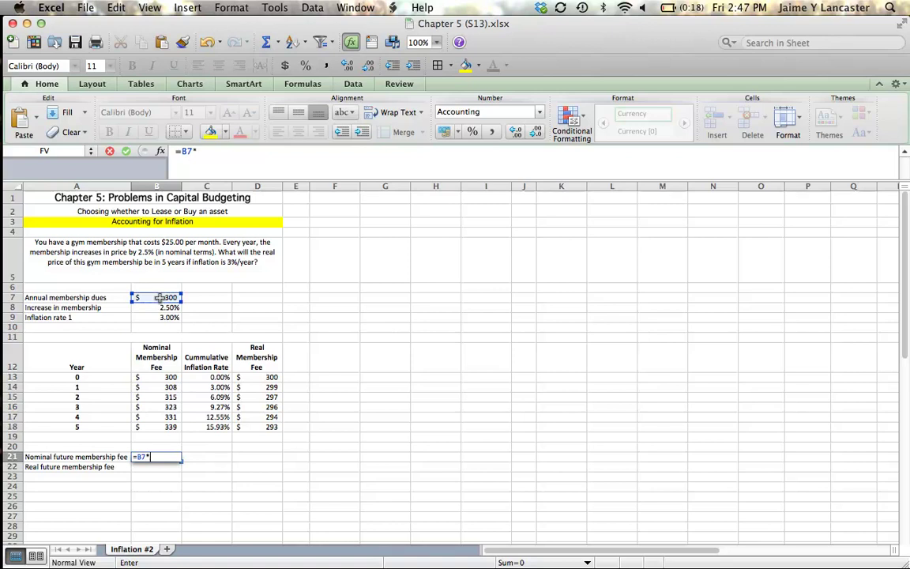
text((1+)
click(161, 306)
text())
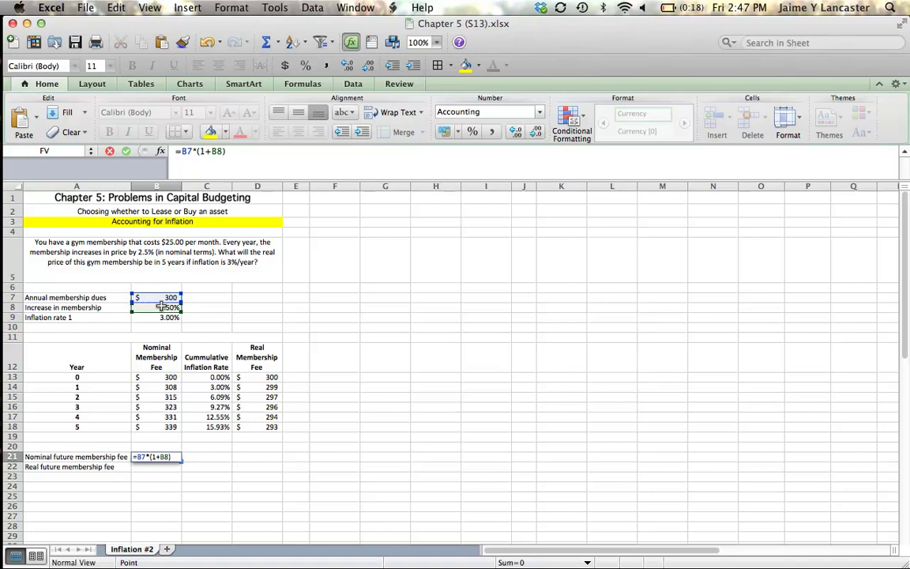
text(^)
click(93, 427)
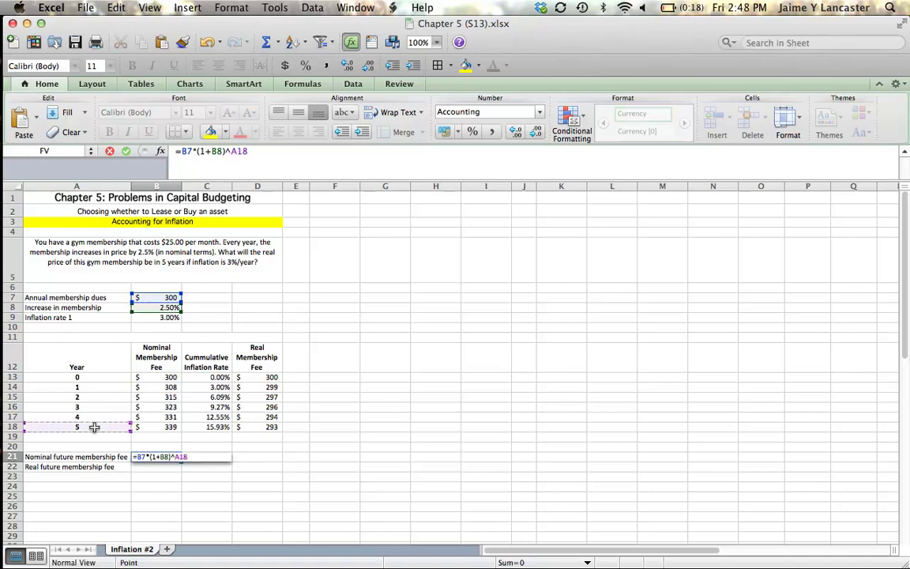
key(Return)
click(163, 457)
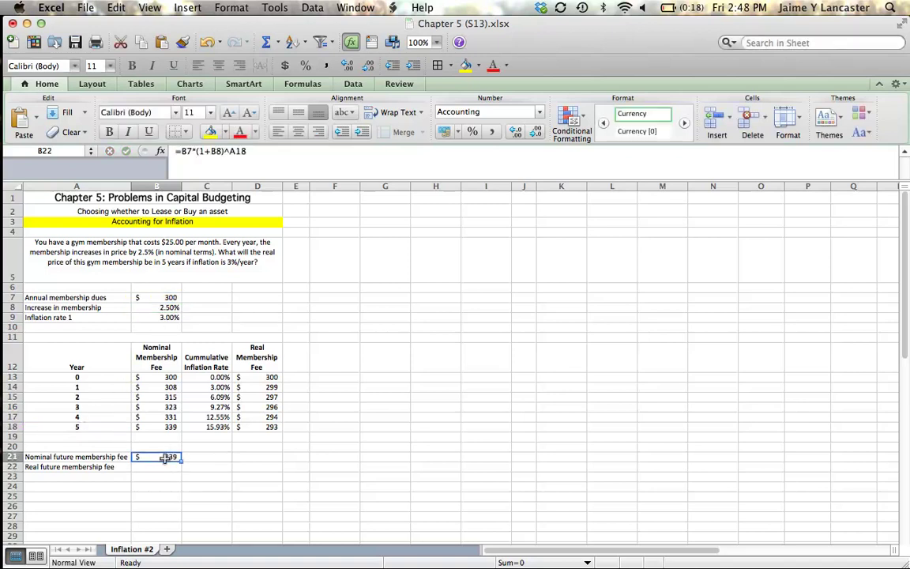
click(164, 427)
- Enter the real future membership fee in B22 as =B21/(1+B9)^A18 and review both future fee formulas
click(163, 467)
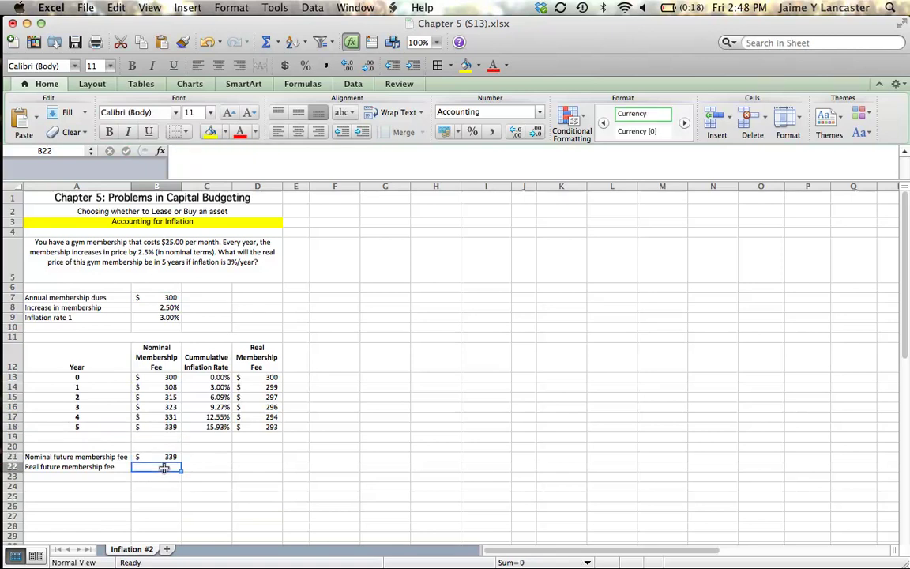
text(=)
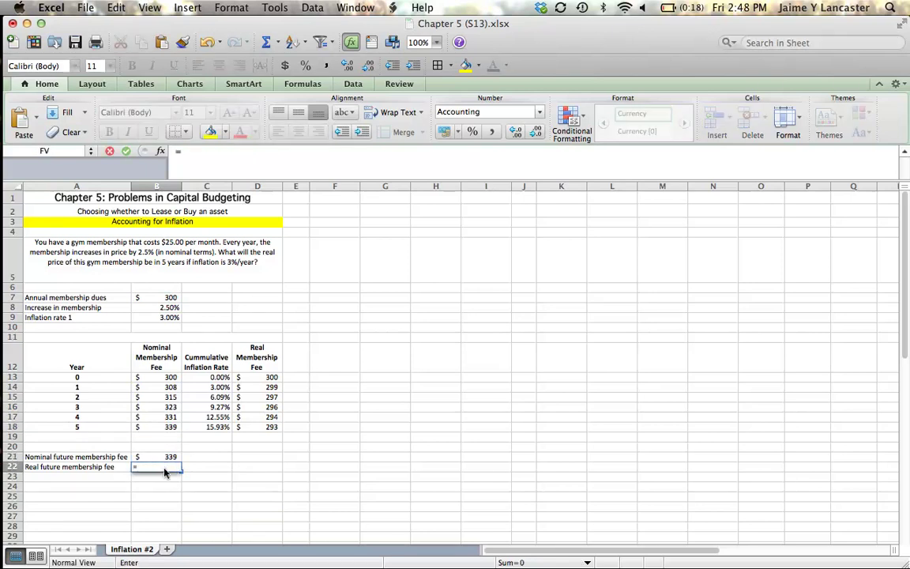
click(166, 458)
text(/(1+)
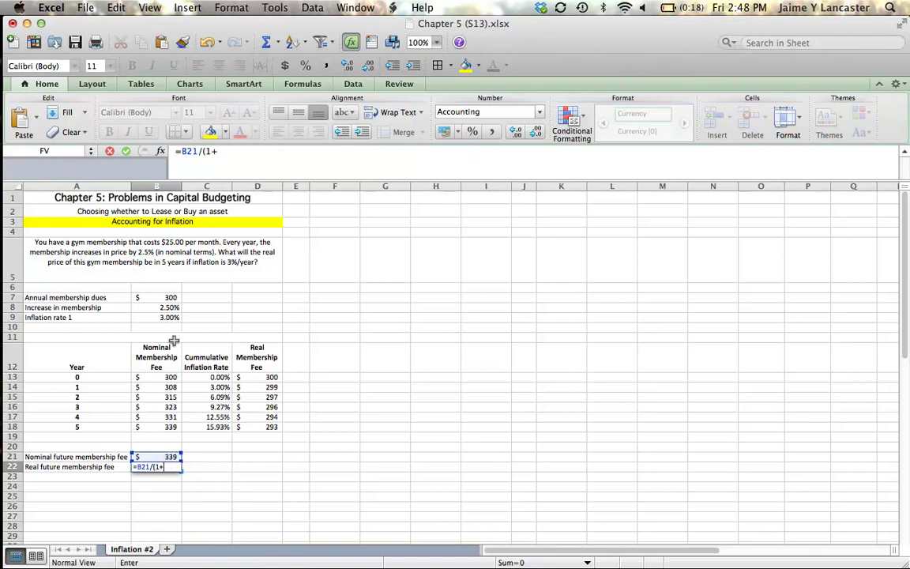
click(161, 317)
text())
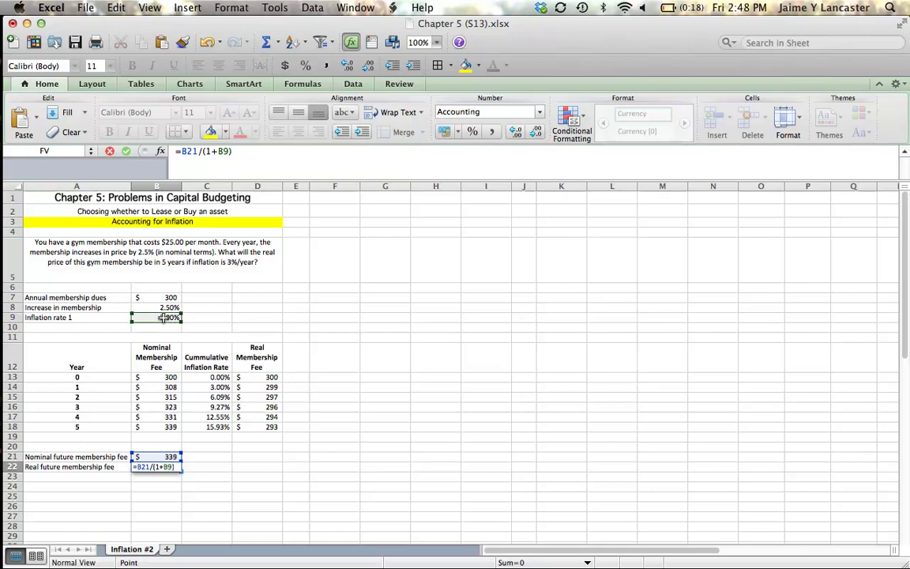
text(^)
click(81, 427)
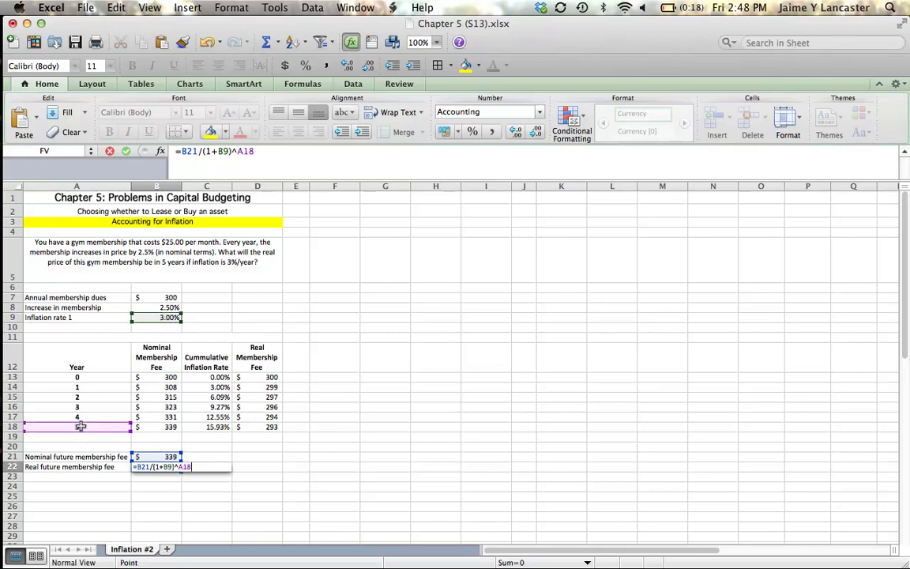
key(Return)
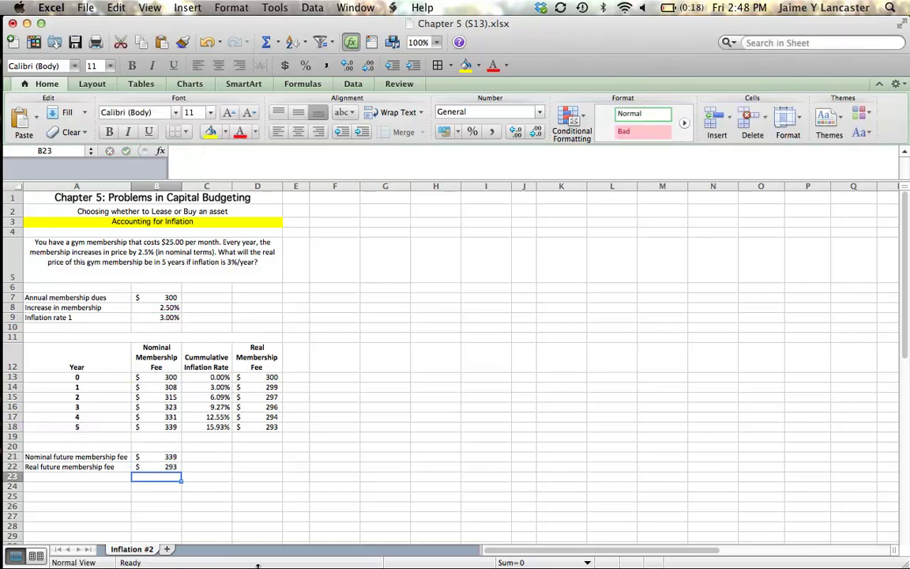
click(170, 456)
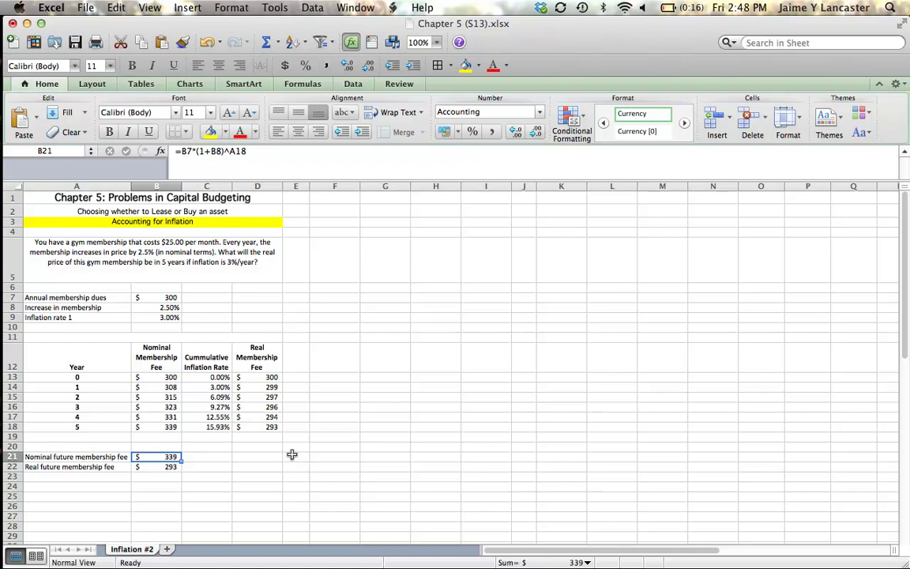
key(Down)
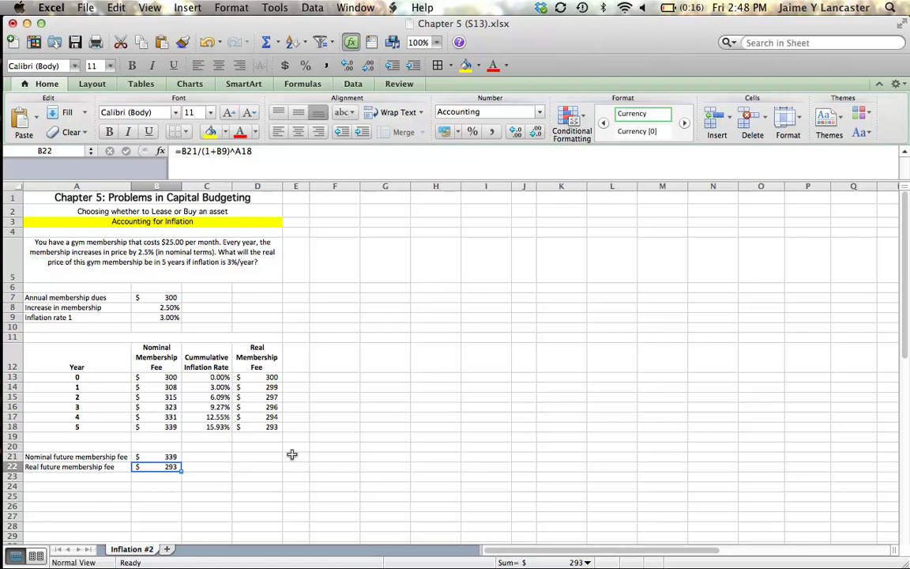
key(Return)
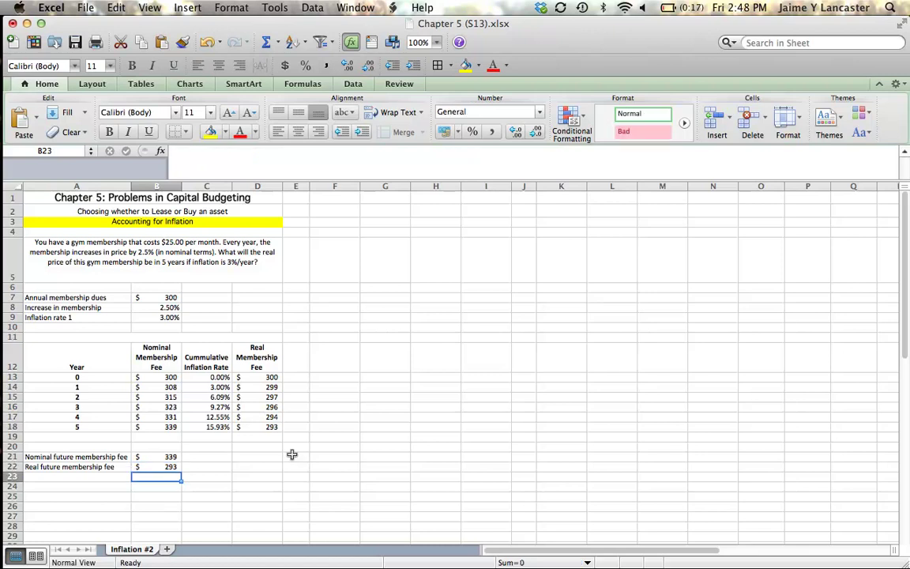
- Fill the nominal future membership fee in B21 and the year 5 nominal fee in B18 with light red
click(160, 456)
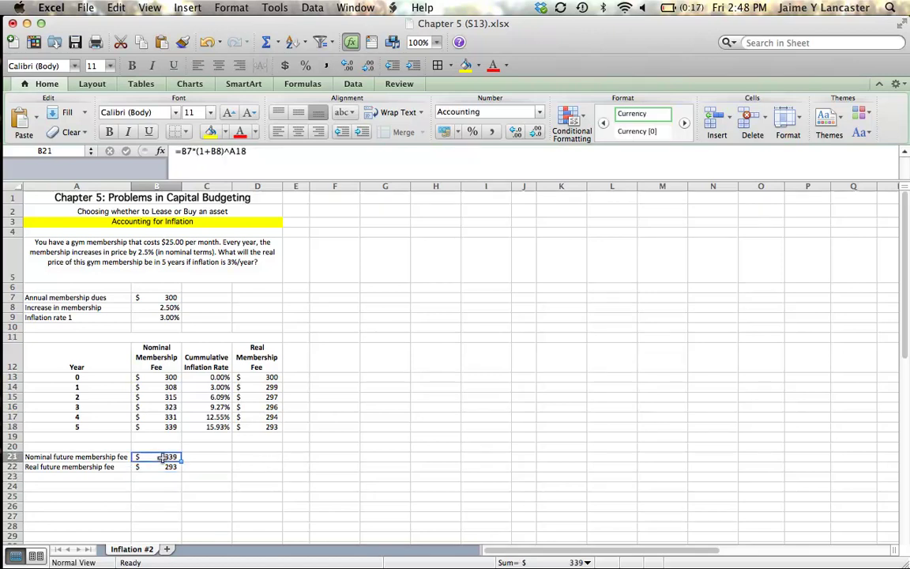
click(161, 426)
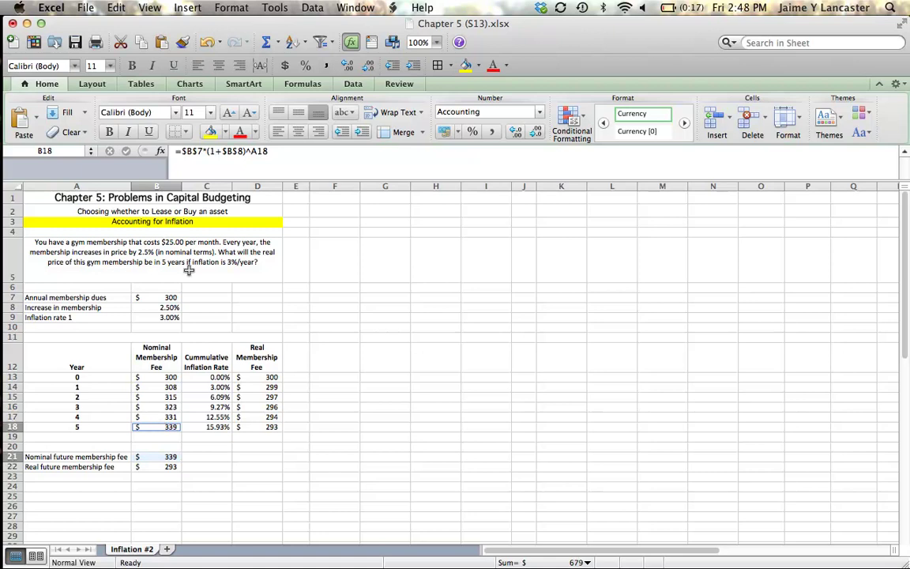
click(225, 132)
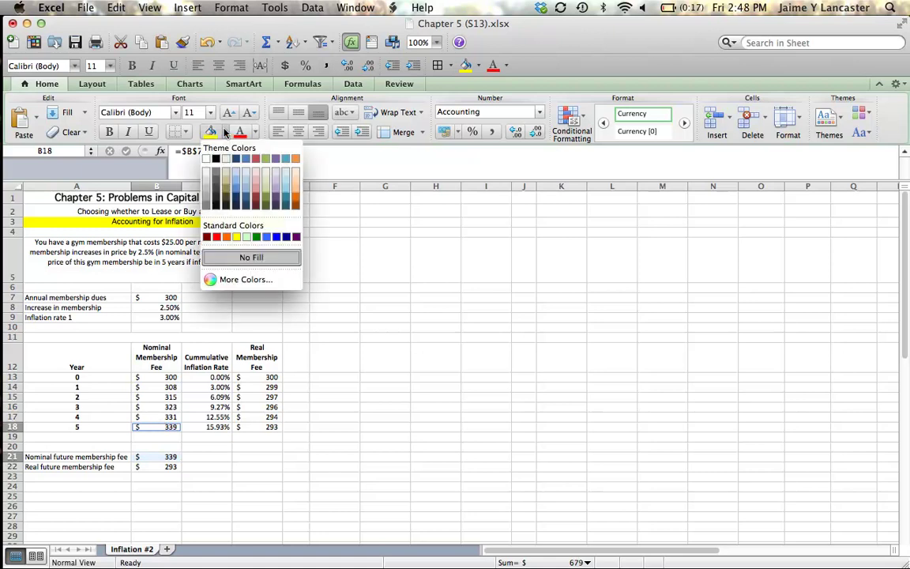
click(255, 175)
- Fill the real future membership fee in B22 and the year 5 real fee in D18 with light green
click(158, 467)
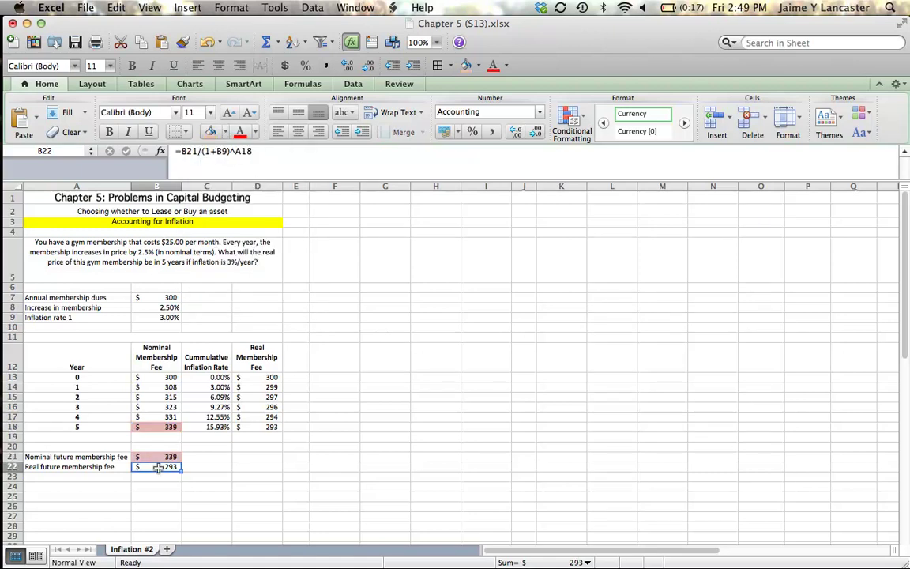
super+click(257, 426)
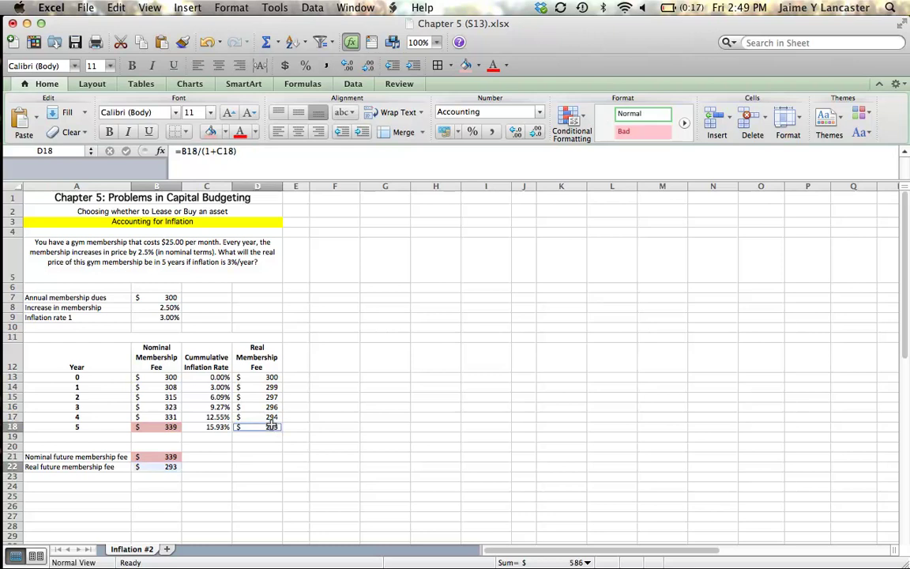
click(225, 132)
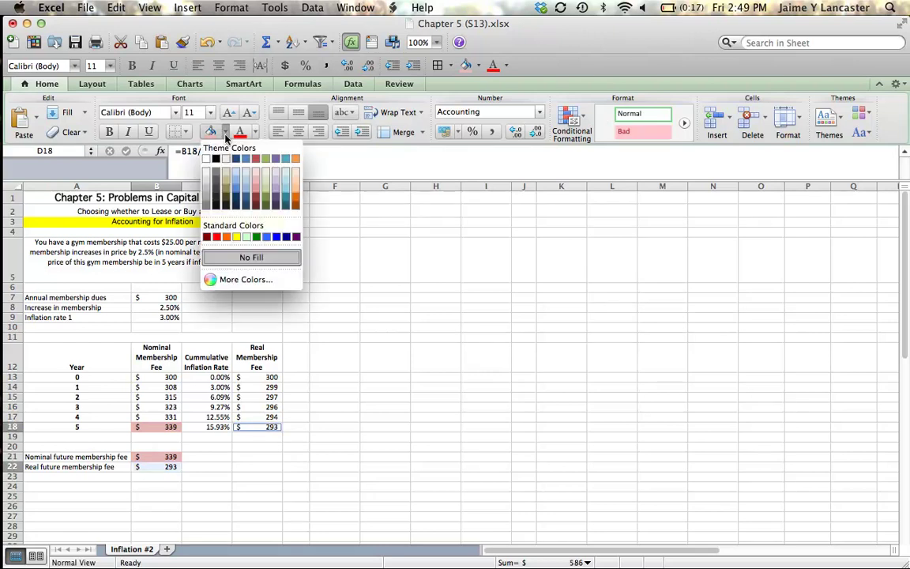
click(265, 175)
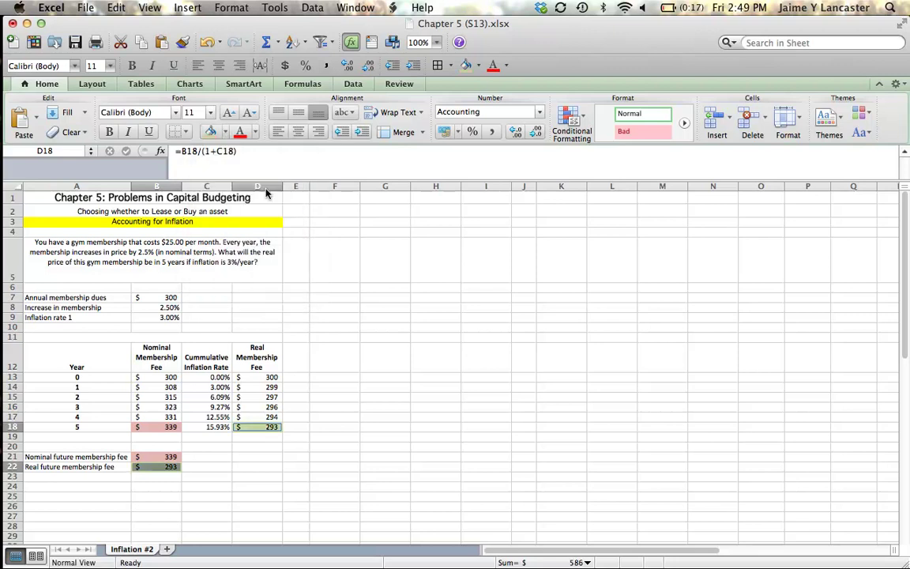
click(383, 336)
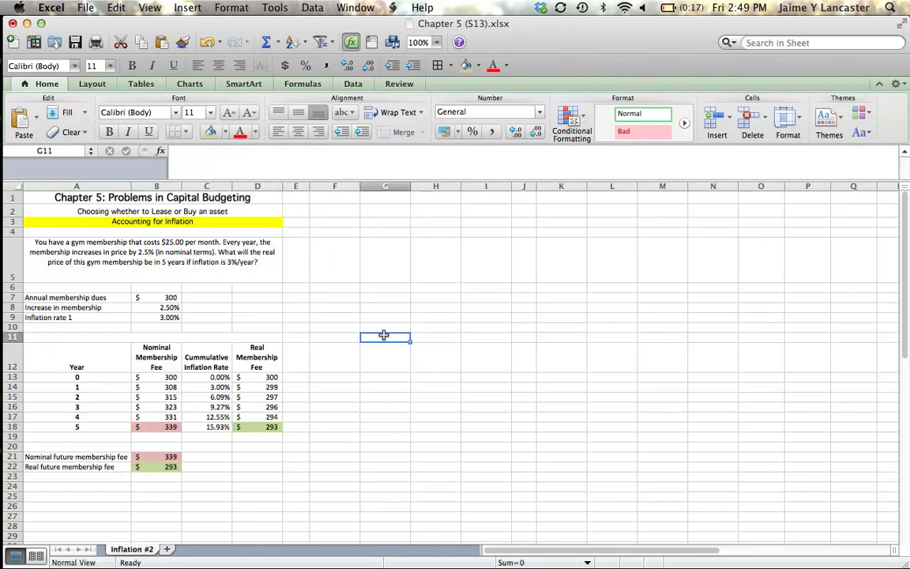